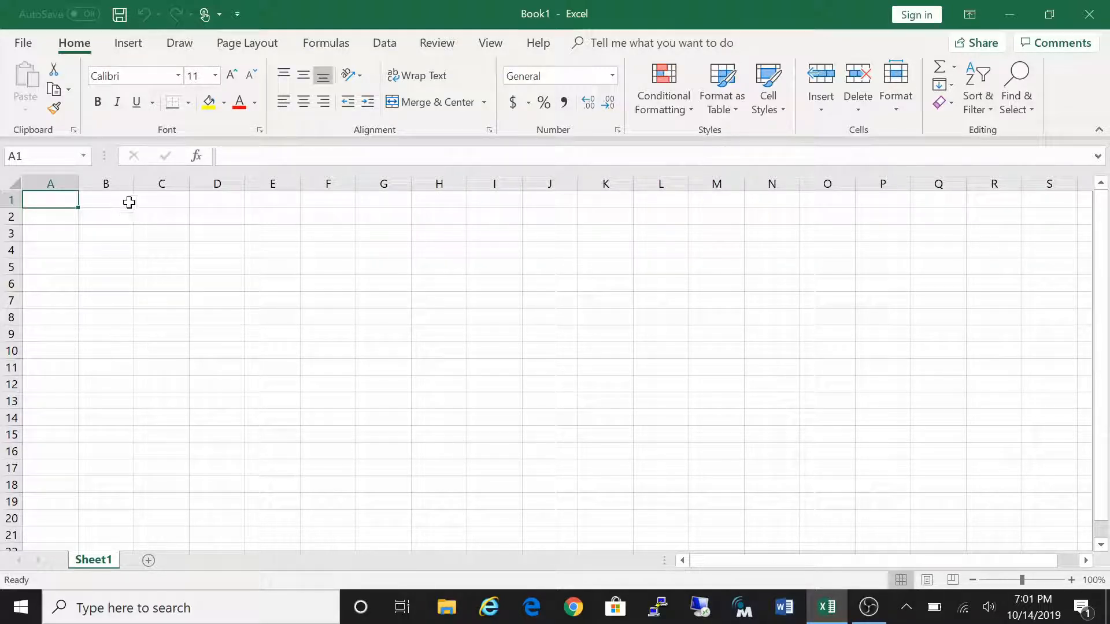
- Enter the sample text "hdghdhgfhg" directly in cell C2 and erase it again
click(165, 221)
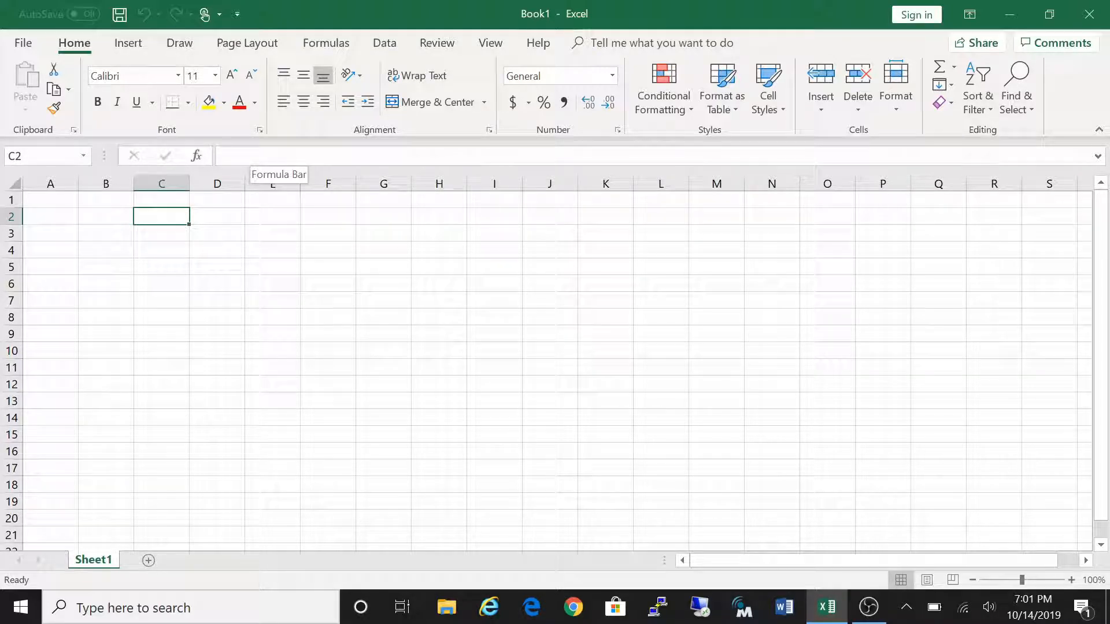
key(F2)
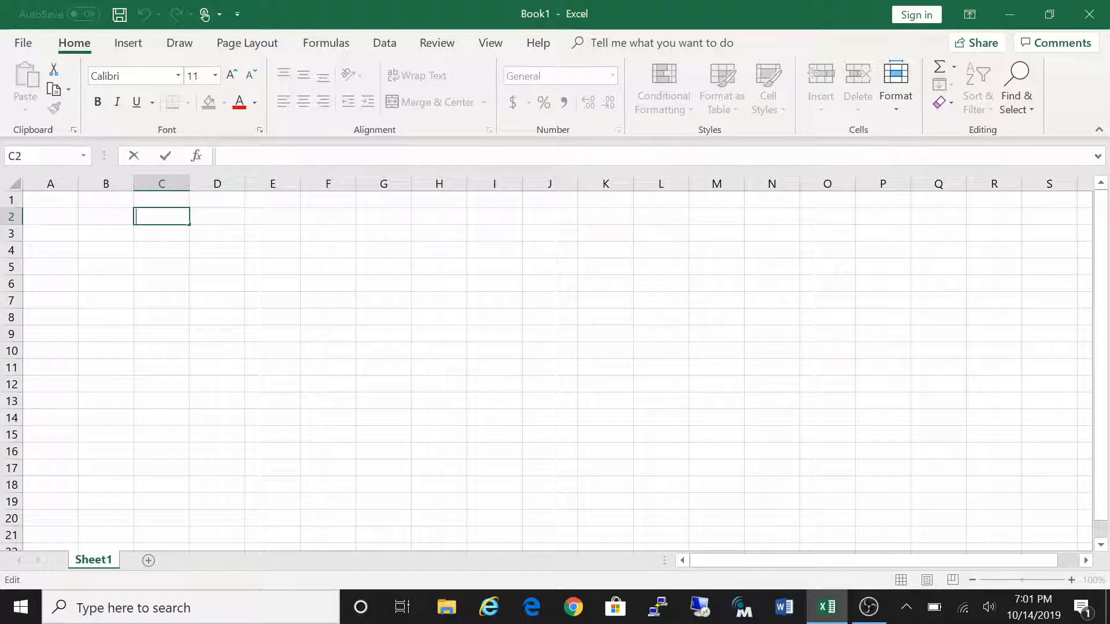
text(hdghdhgfhg)
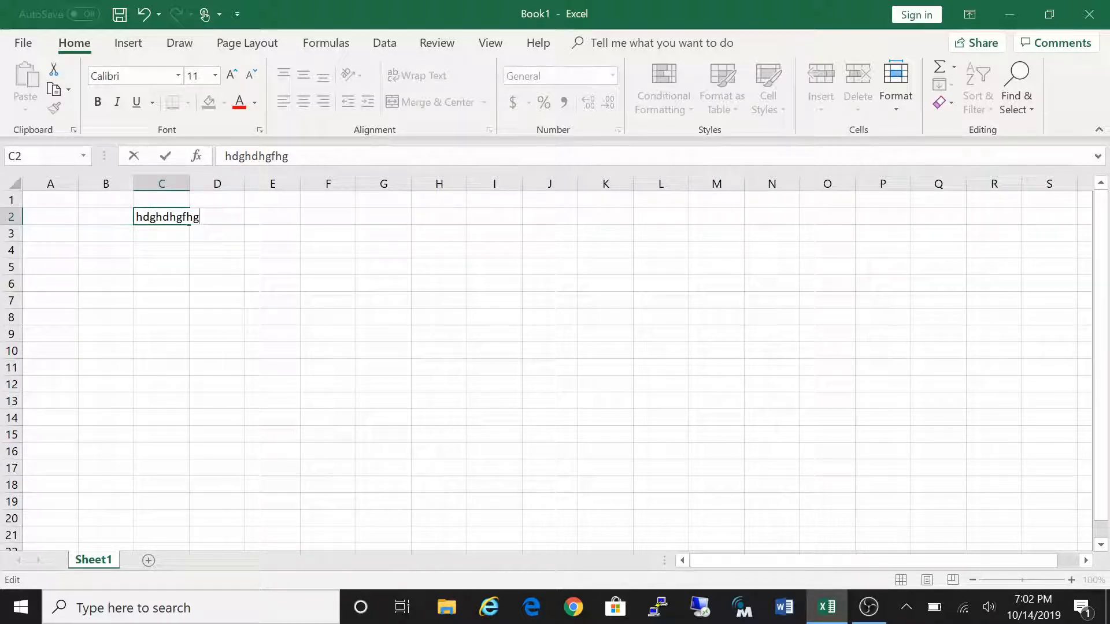
key(BackSpace)
key(BackSpace)
key(BackSpace)
key(BackSpace)
key(BackSpace)
key(BackSpace)
key(BackSpace)
key(BackSpace)
key(BackSpace)
key(BackSpace)
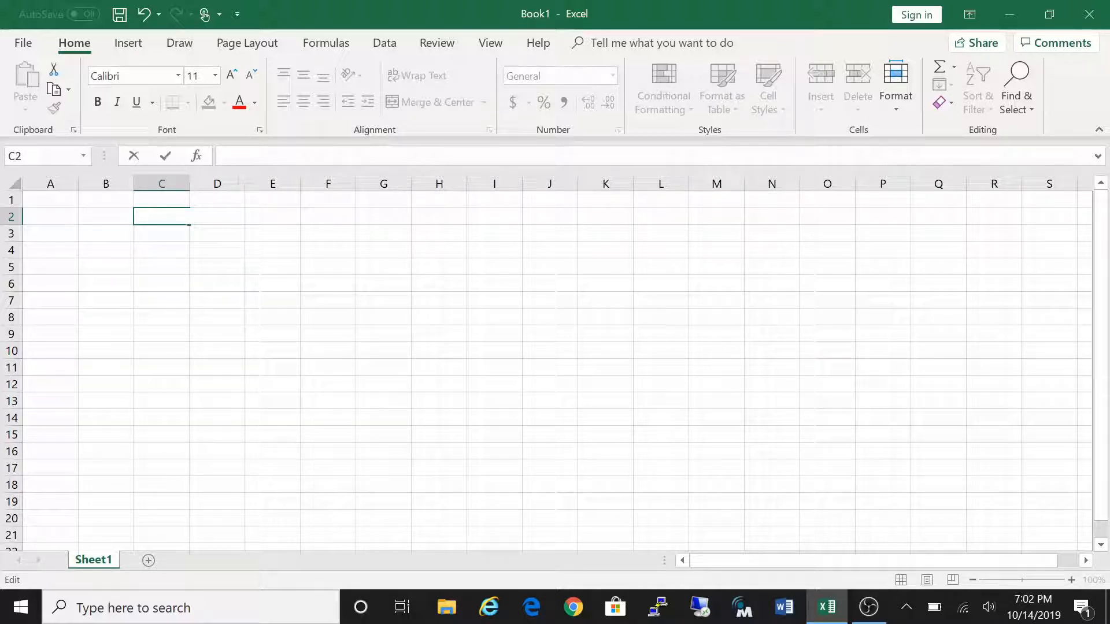
- Enter the sample word "start" in cell C4, erase it and enter it again
click(153, 247)
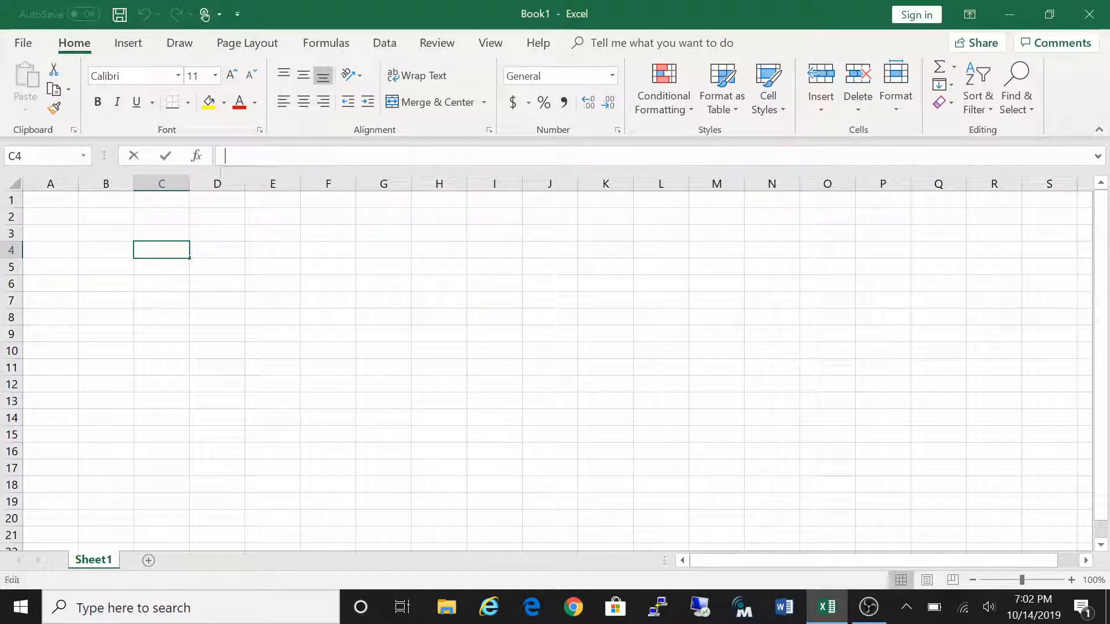
text(start)
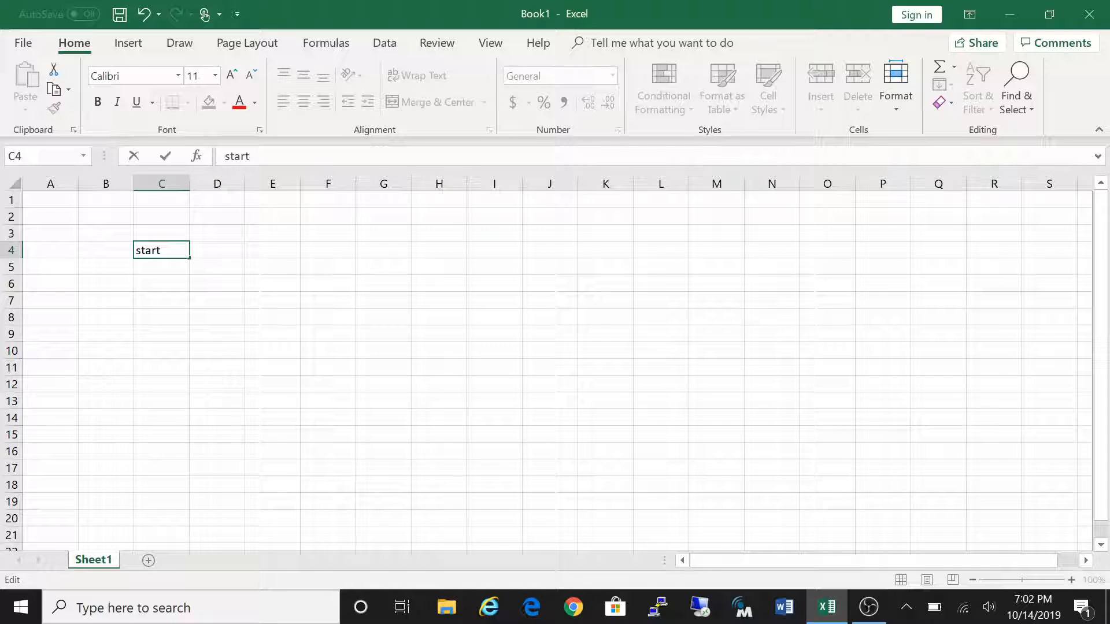
key(BackSpace)
key(BackSpace)
key(BackSpace)
key(BackSpace)
key(BackSpace)
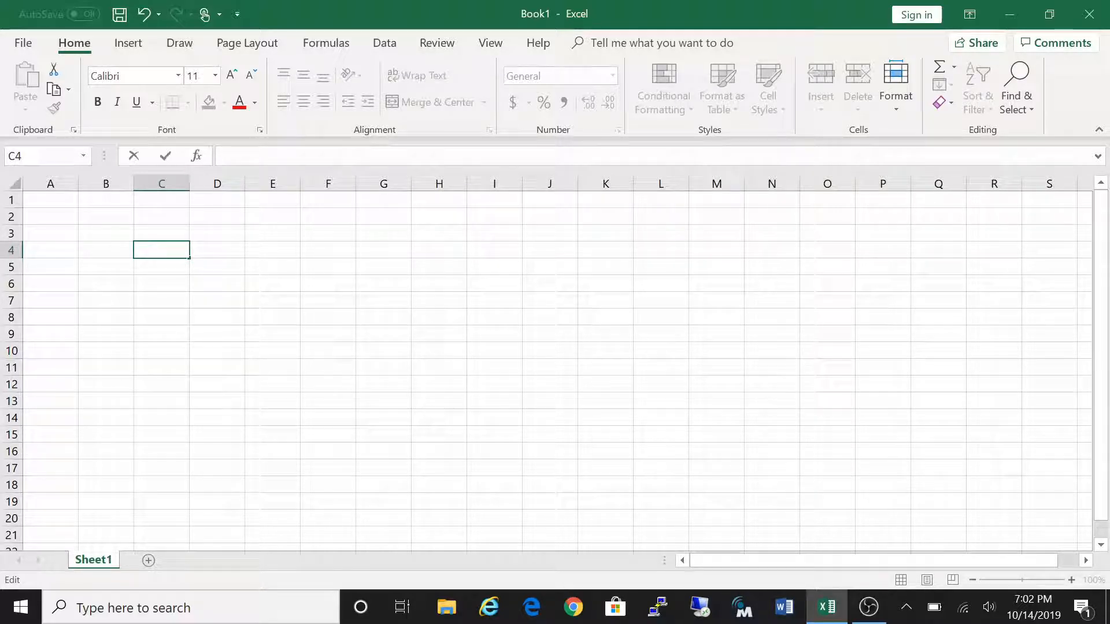
text(start)
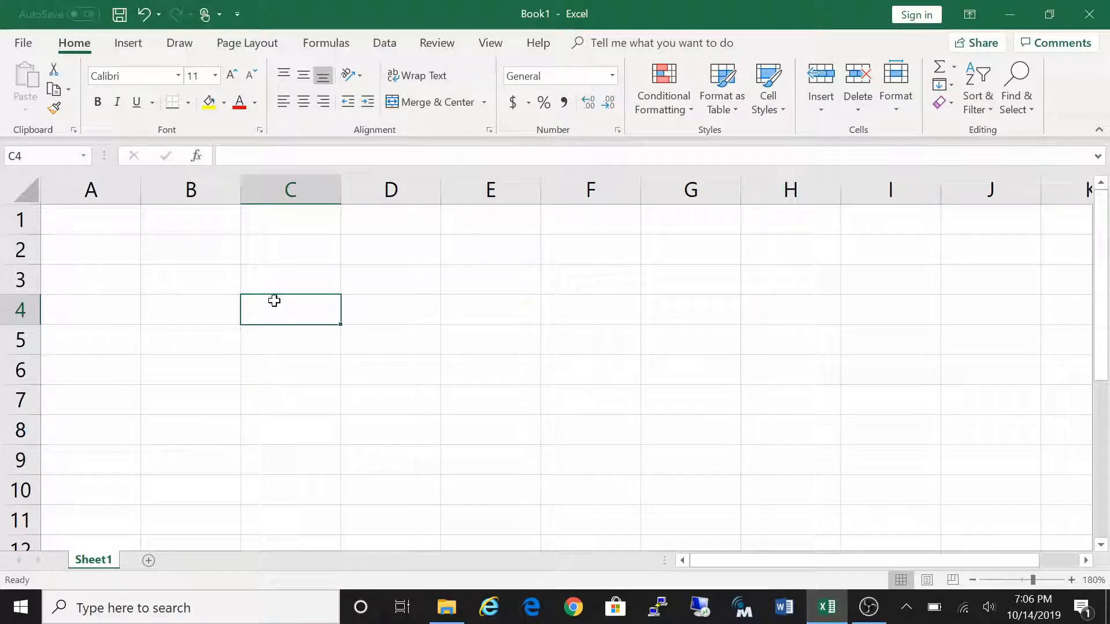
- Select the range C4:E7 as an example and enter the range reference "C4:D7" in cell C3
drag(274, 304, 505, 407)
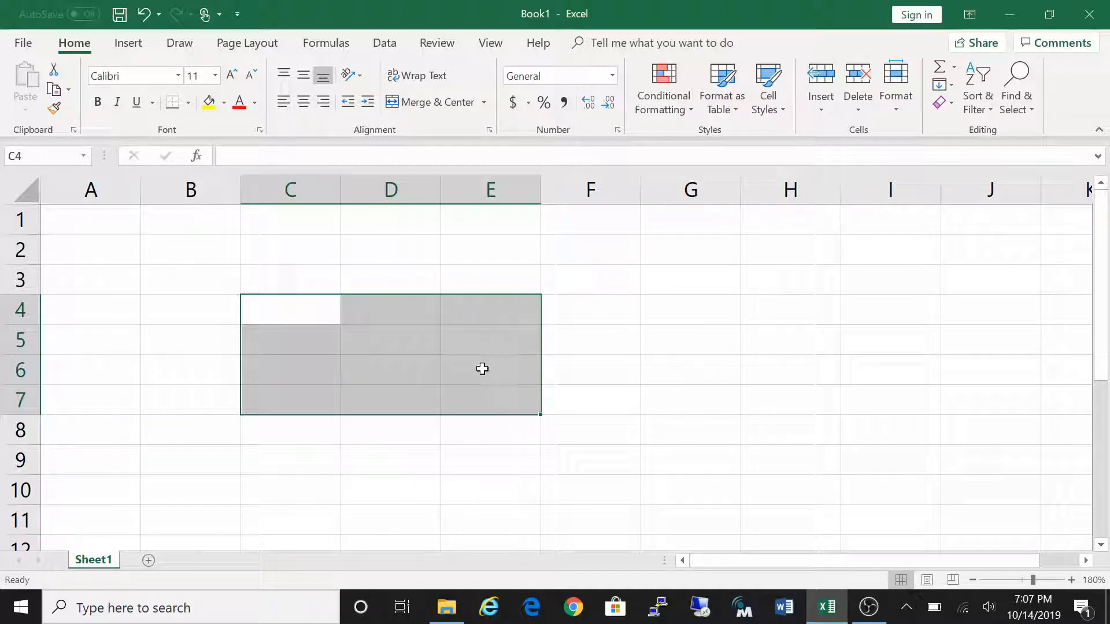
click(300, 281)
text(c)
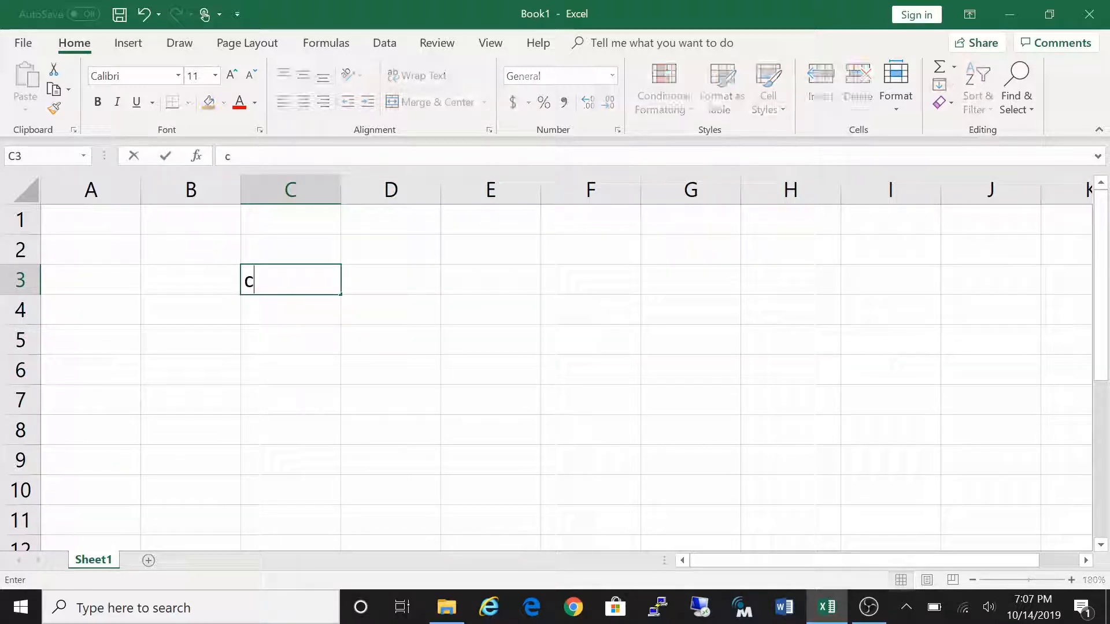
key(BackSpace)
text(C)
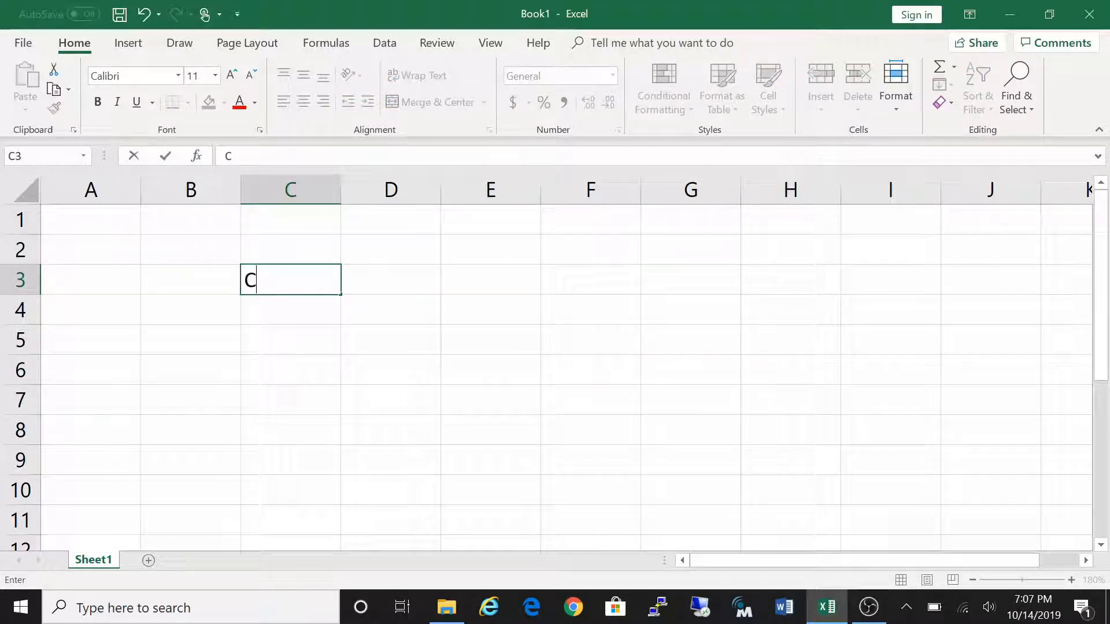
text(4:)
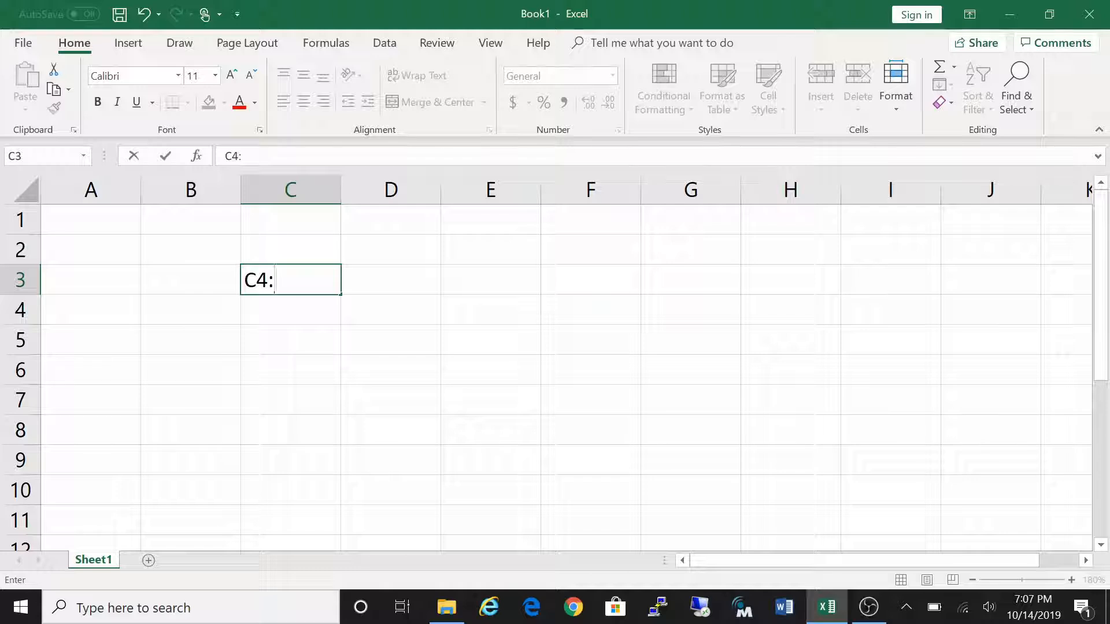
text(D7)
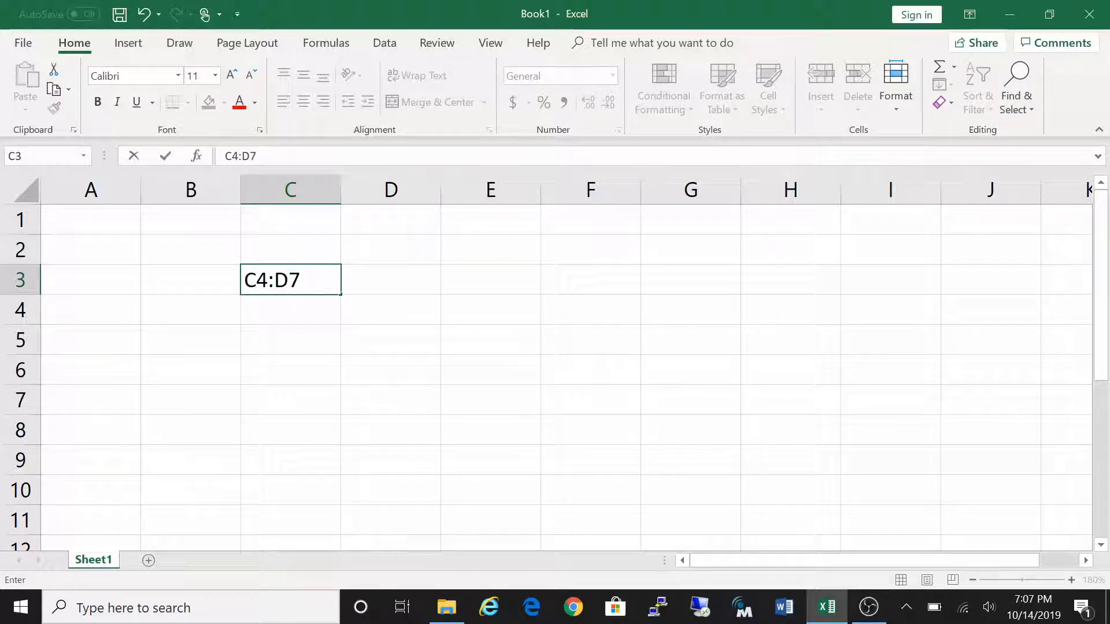
key(Return)
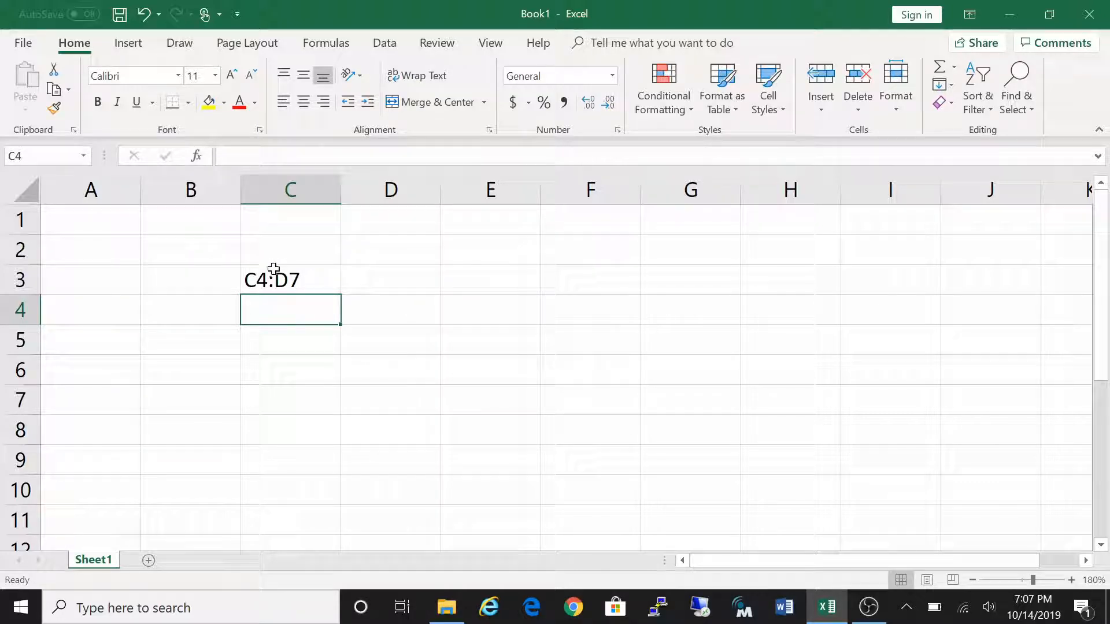
click(277, 282)
drag(277, 283, 368, 386)
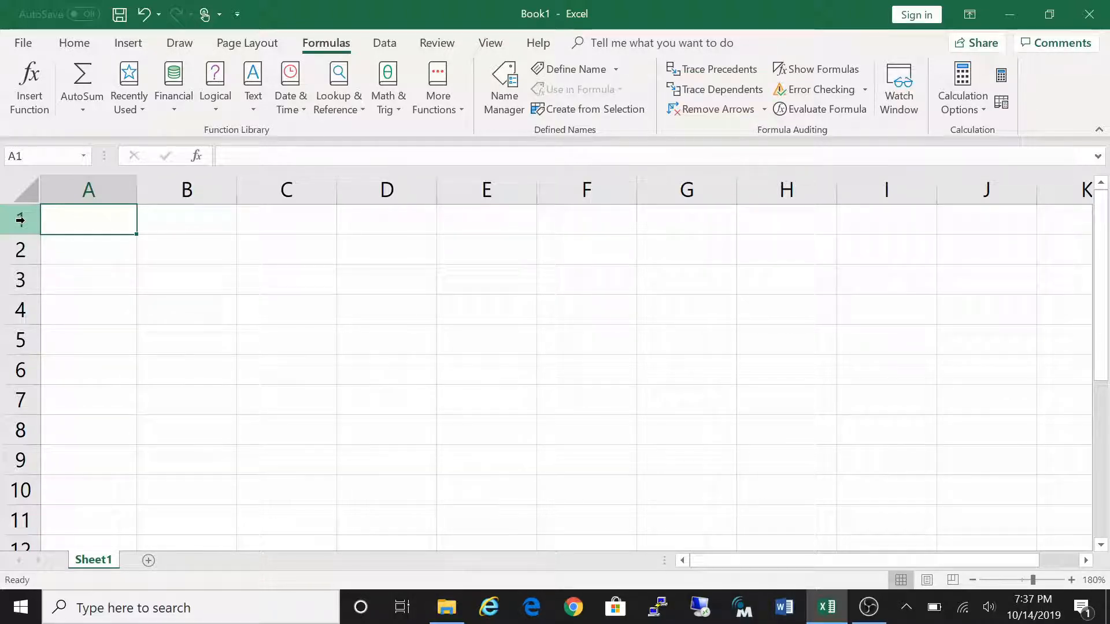
- Enter the column header "Student Name" in cell A2, leaving row 1 empty
click(104, 248)
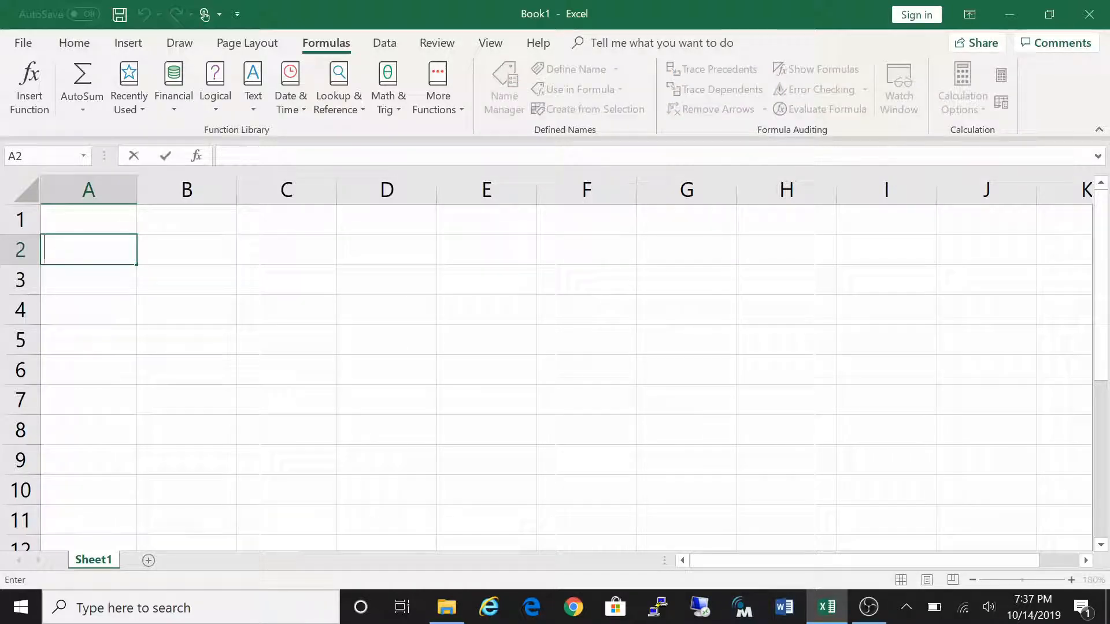
click(10, 221)
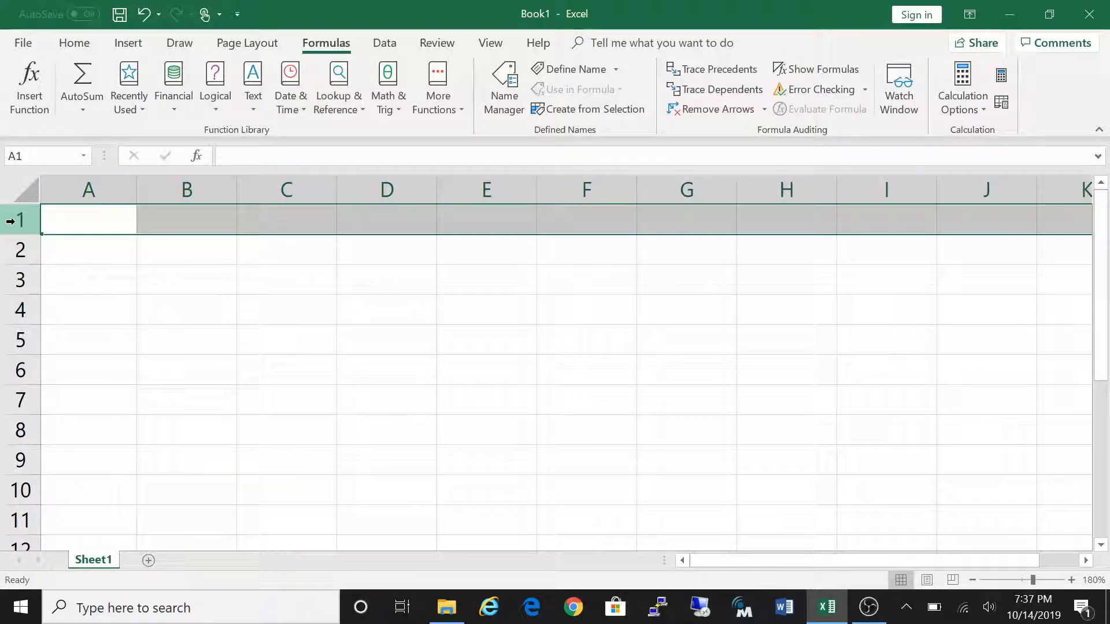
click(63, 248)
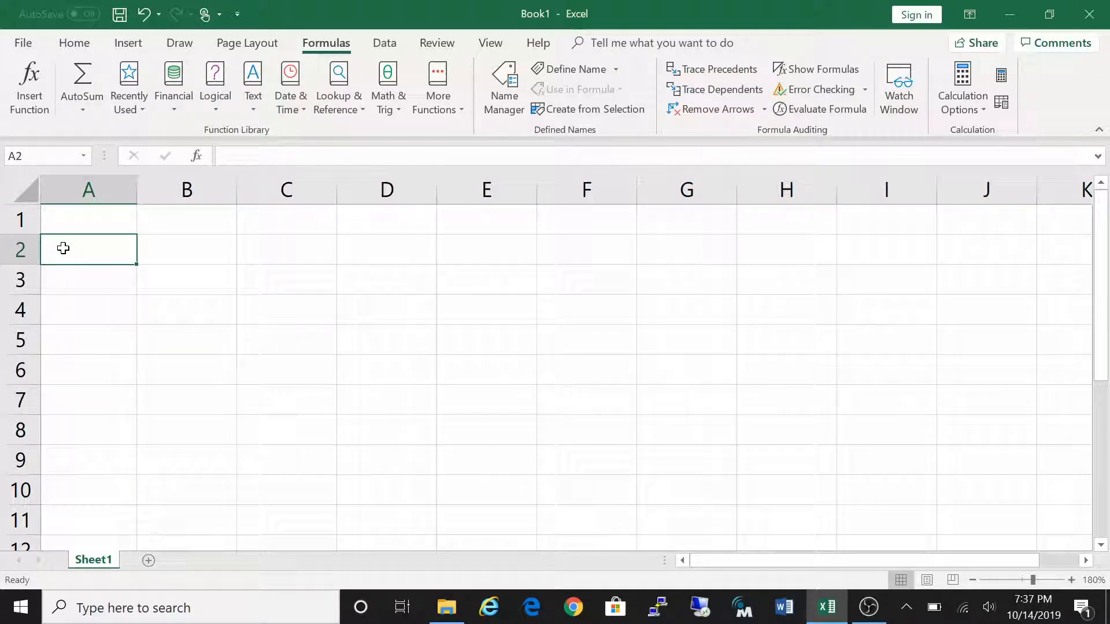
text(Studen)
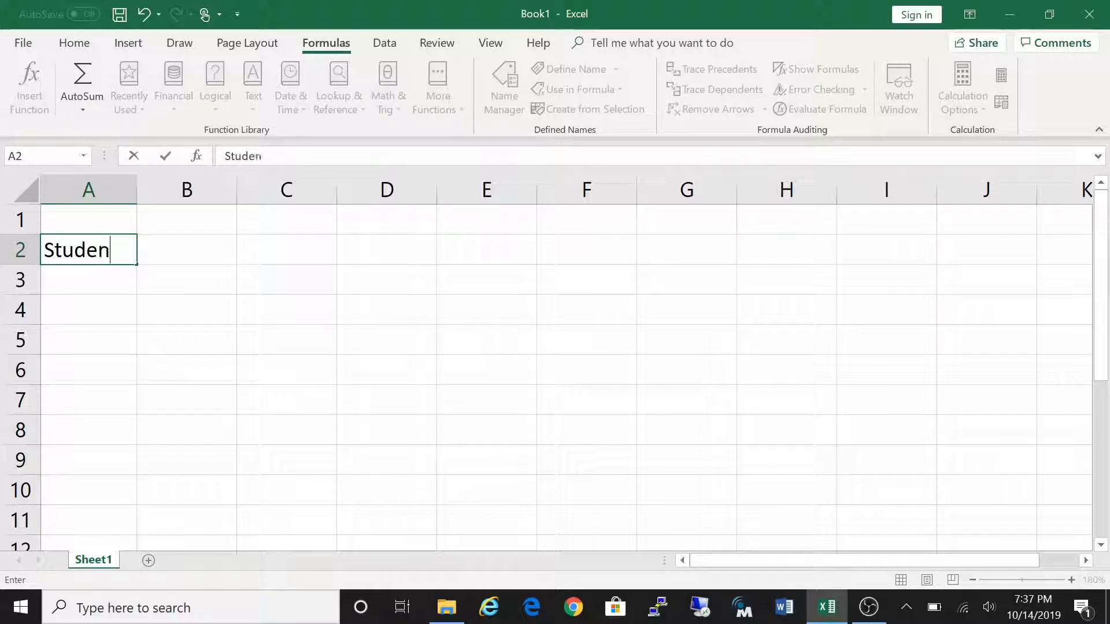
text(t Name)
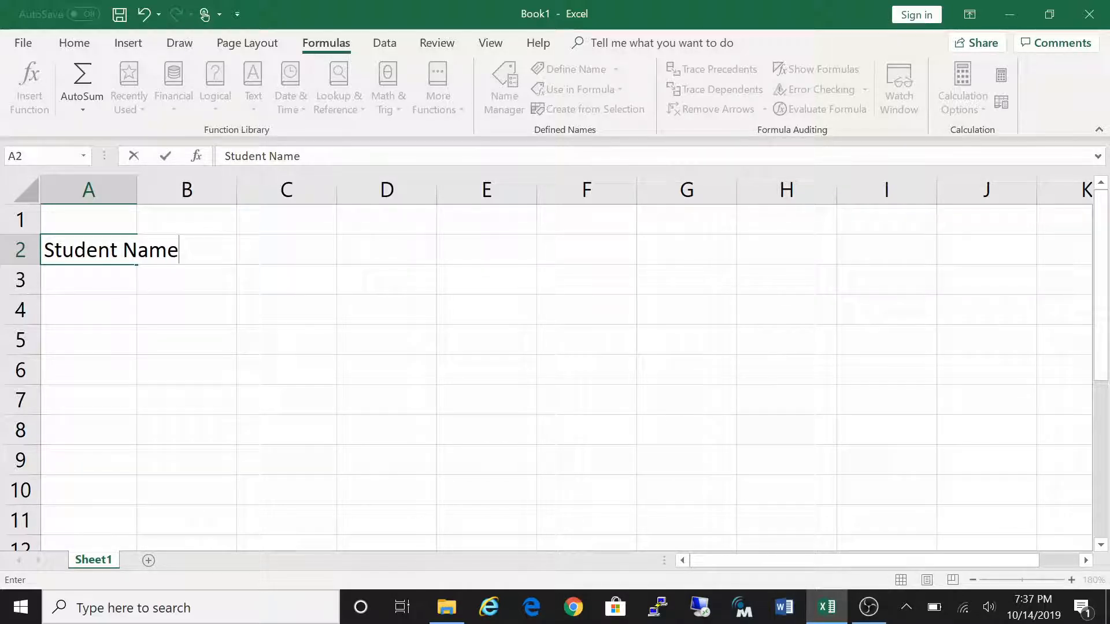
key(Return)
- Auto-fit the width of column A to the "Student Name" header
click(106, 255)
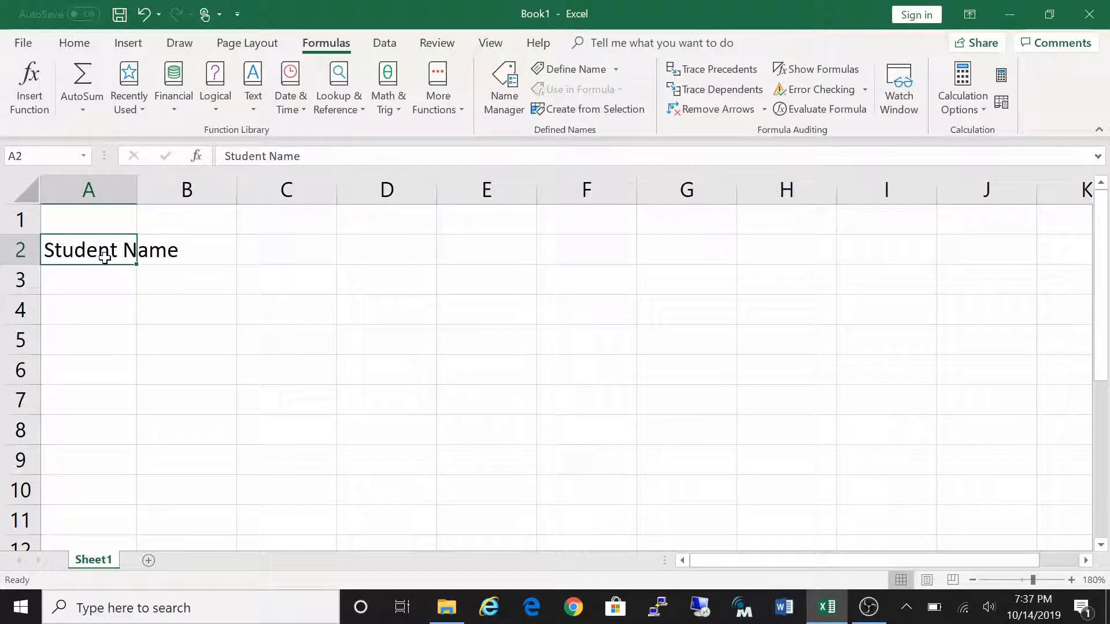
key(Tab)
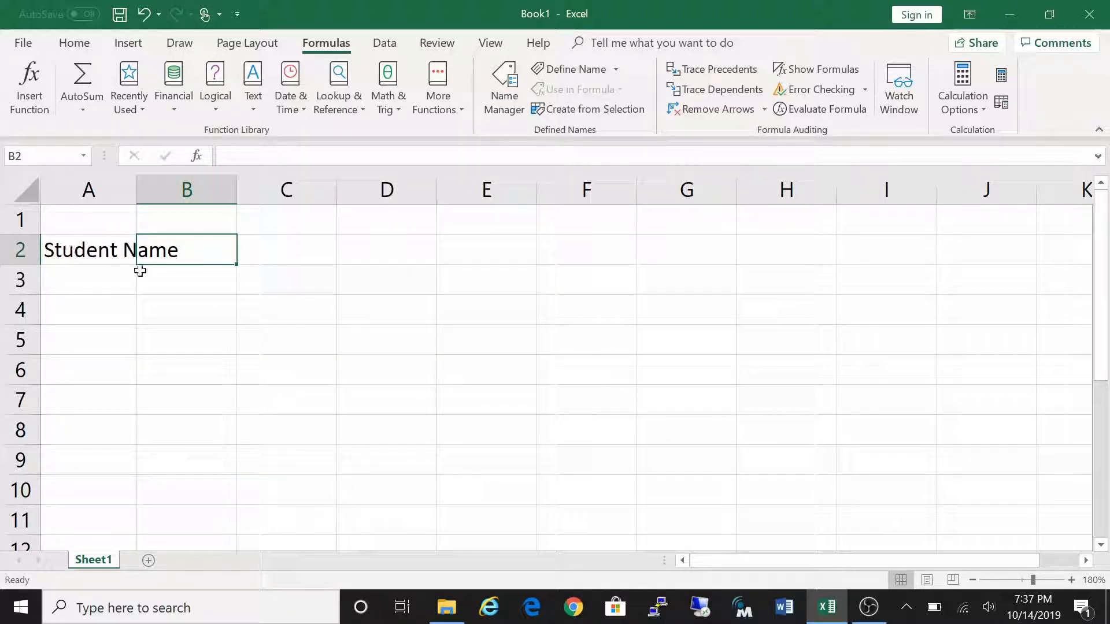
click(92, 250)
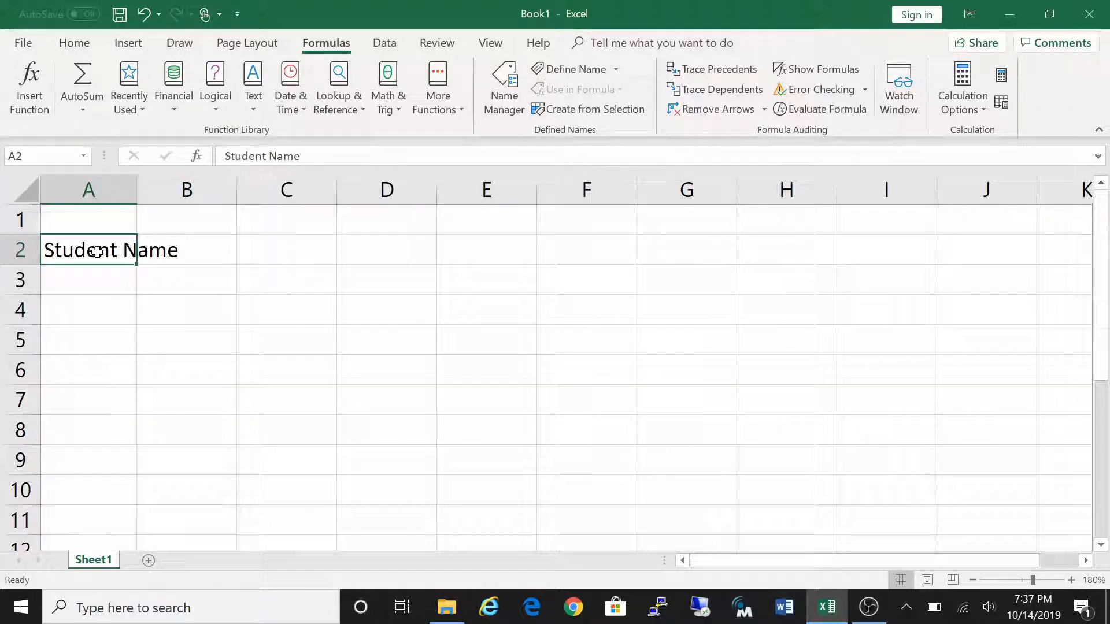
click(176, 250)
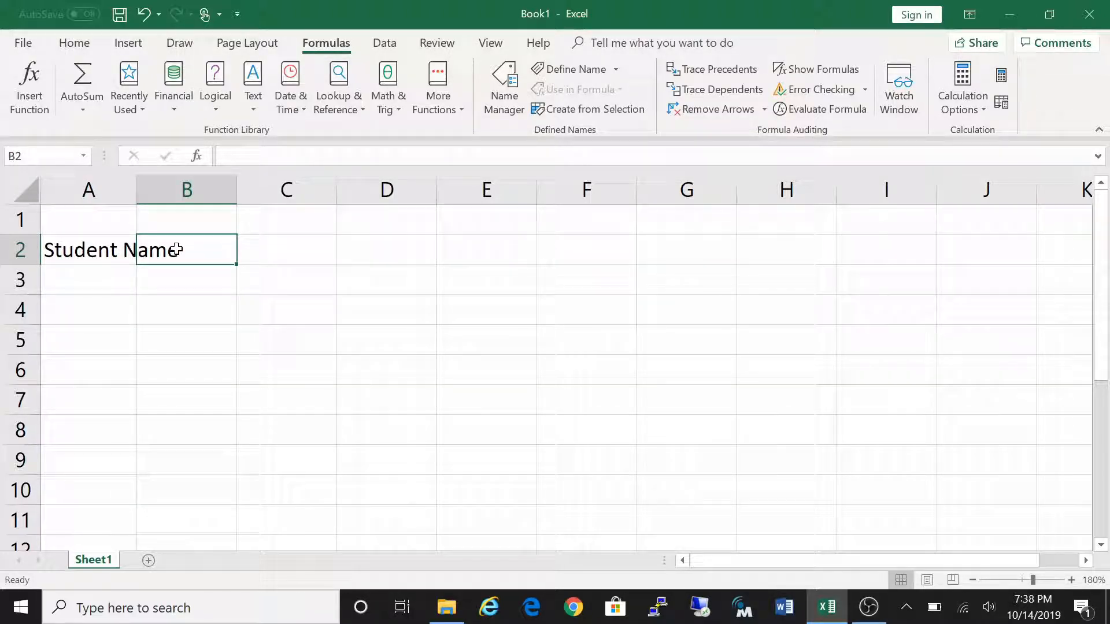
click(150, 341)
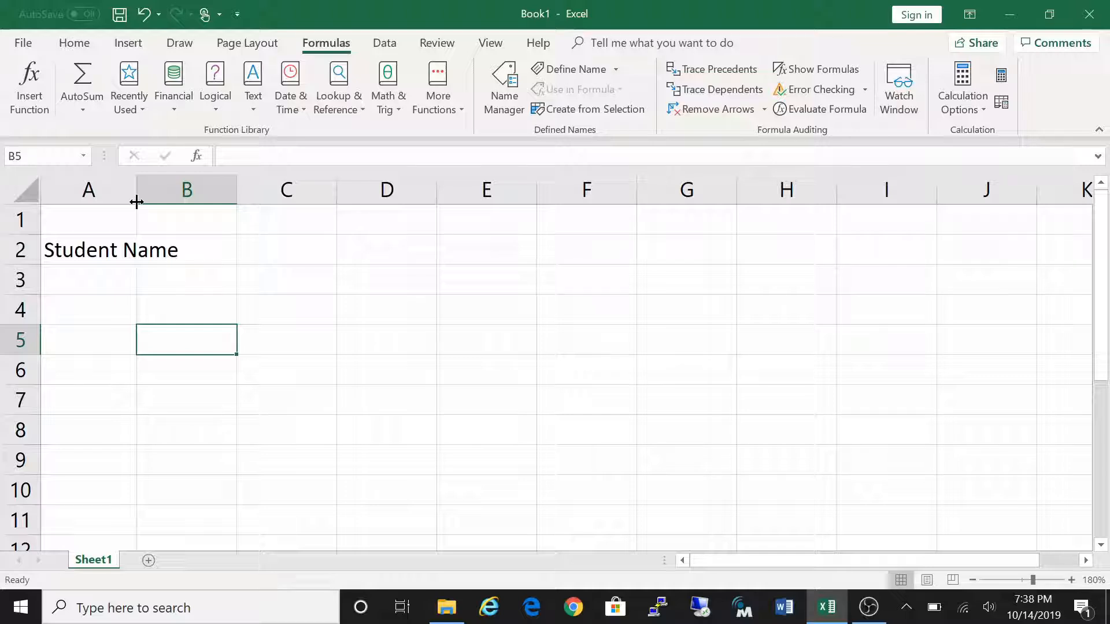
double_click(136, 202)
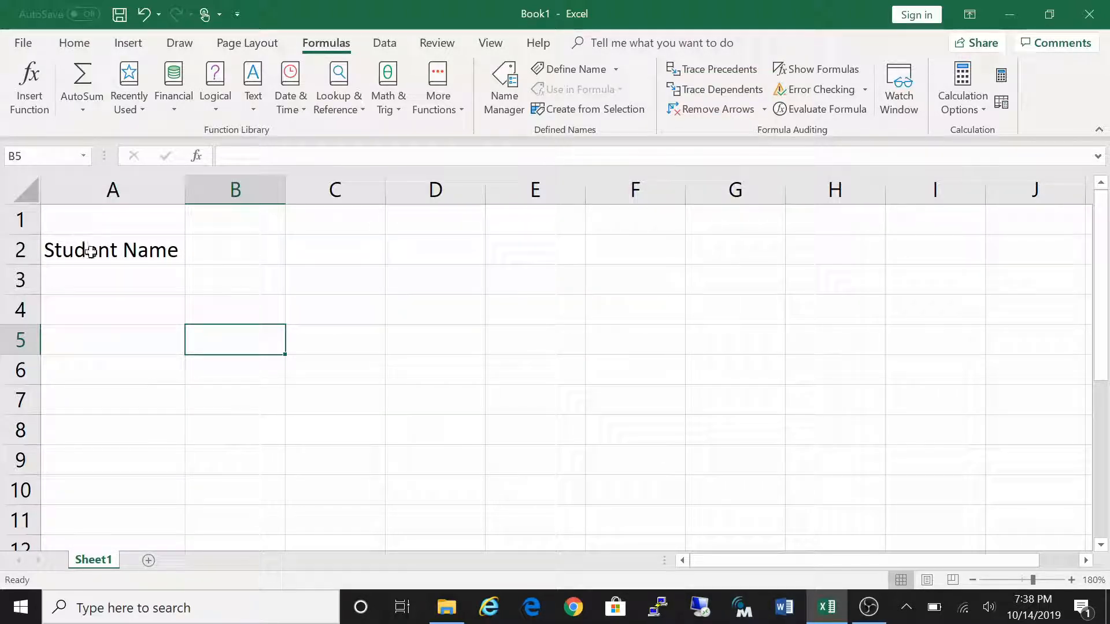
- Add the subject headers "Math" in cell B2 and "Science" in cell C2
click(207, 252)
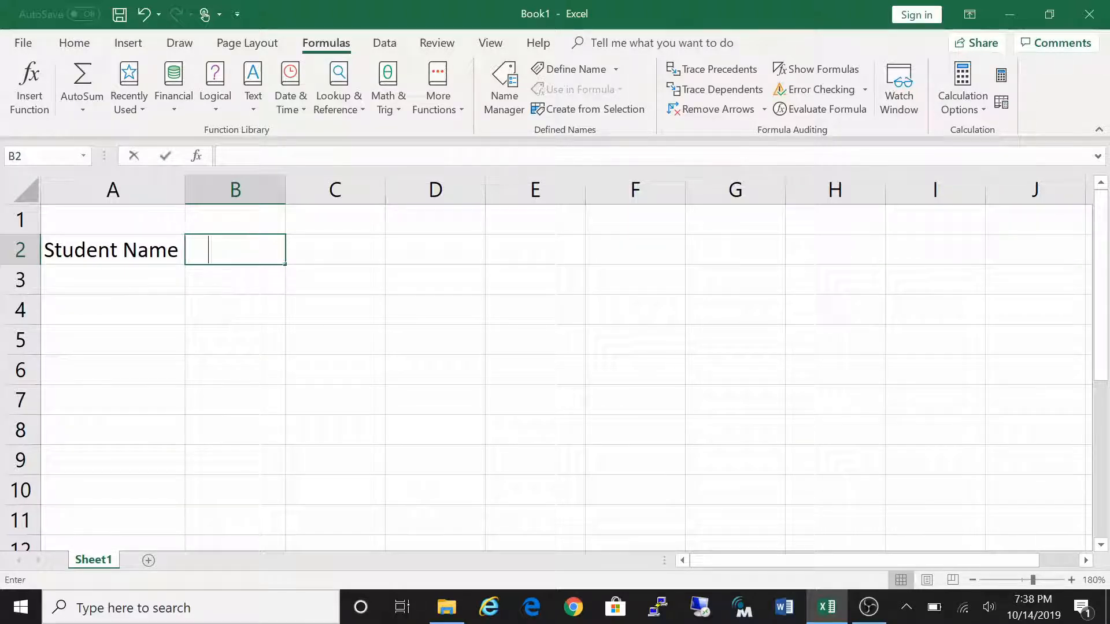
text(Math)
click(323, 254)
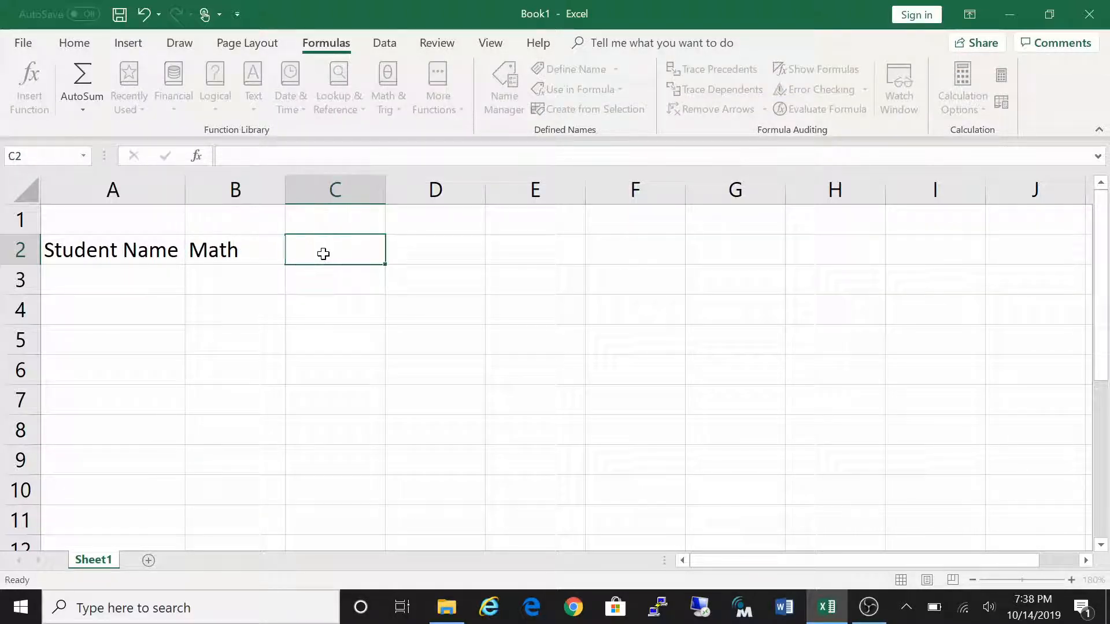
text(Scin)
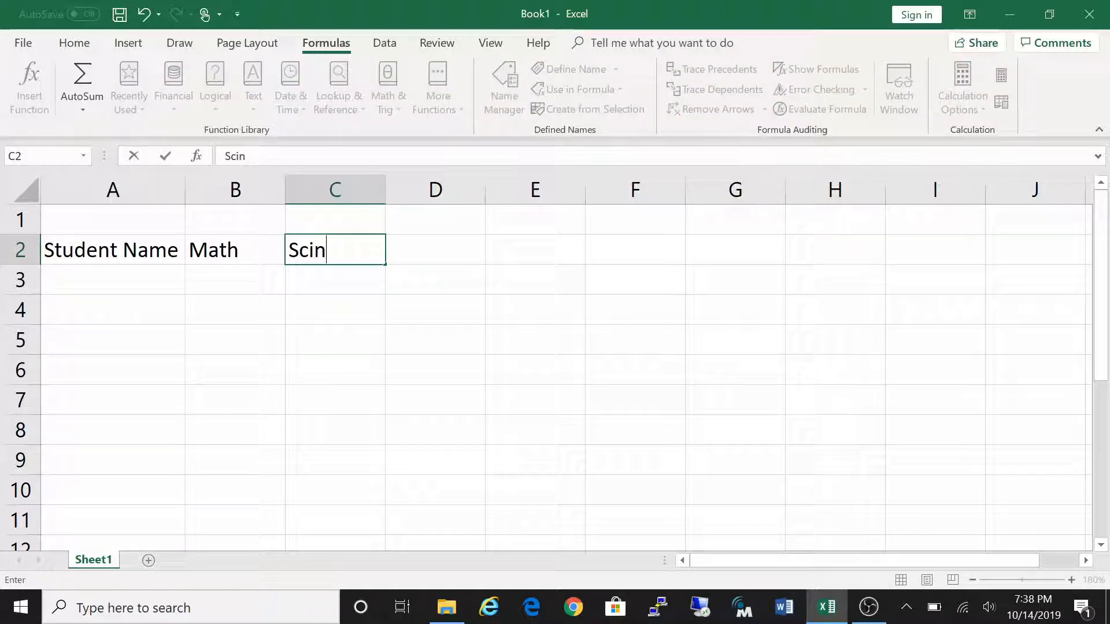
key(BackSpace)
text(ence)
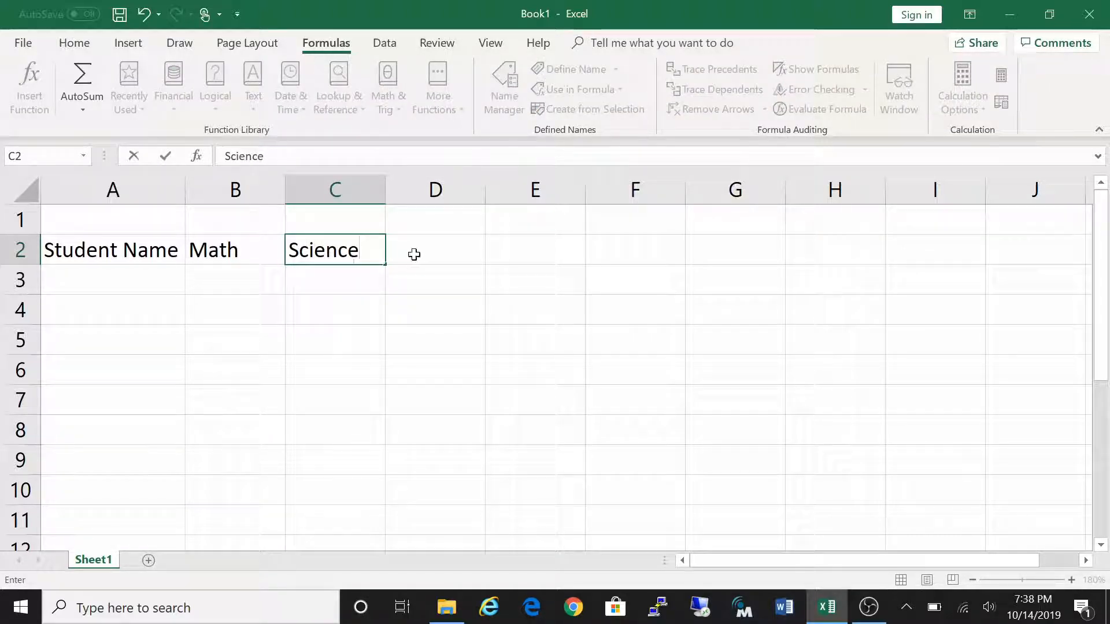
- Add the headers "Total" in cell D2 and "Average" in cell E2, and select cell A3
click(421, 254)
text(Tot)
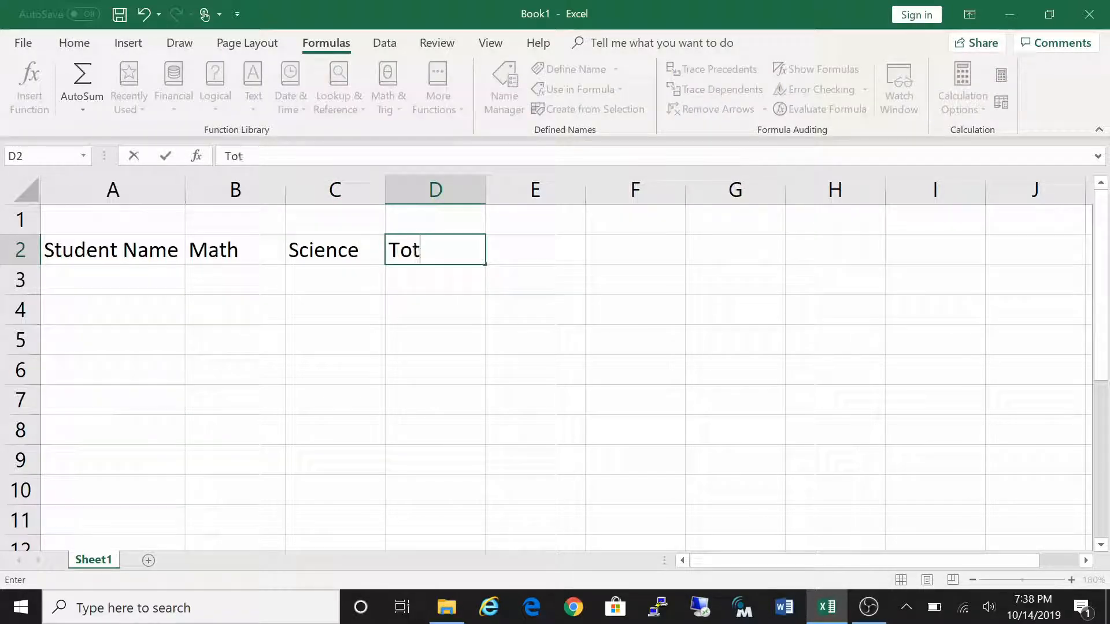
text(al)
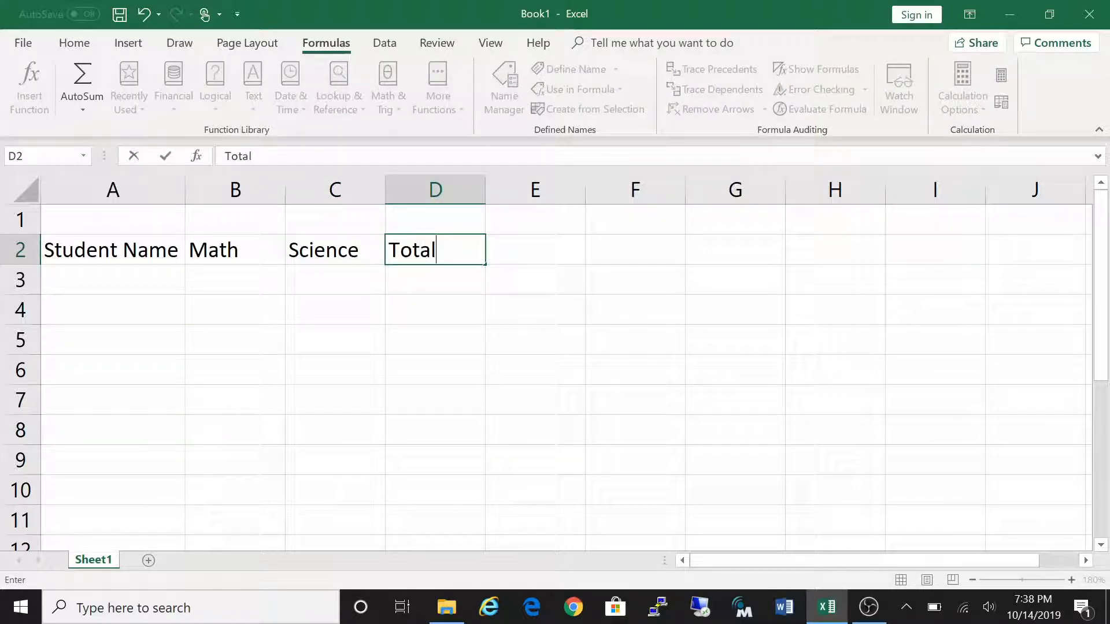
click(542, 242)
text(Average)
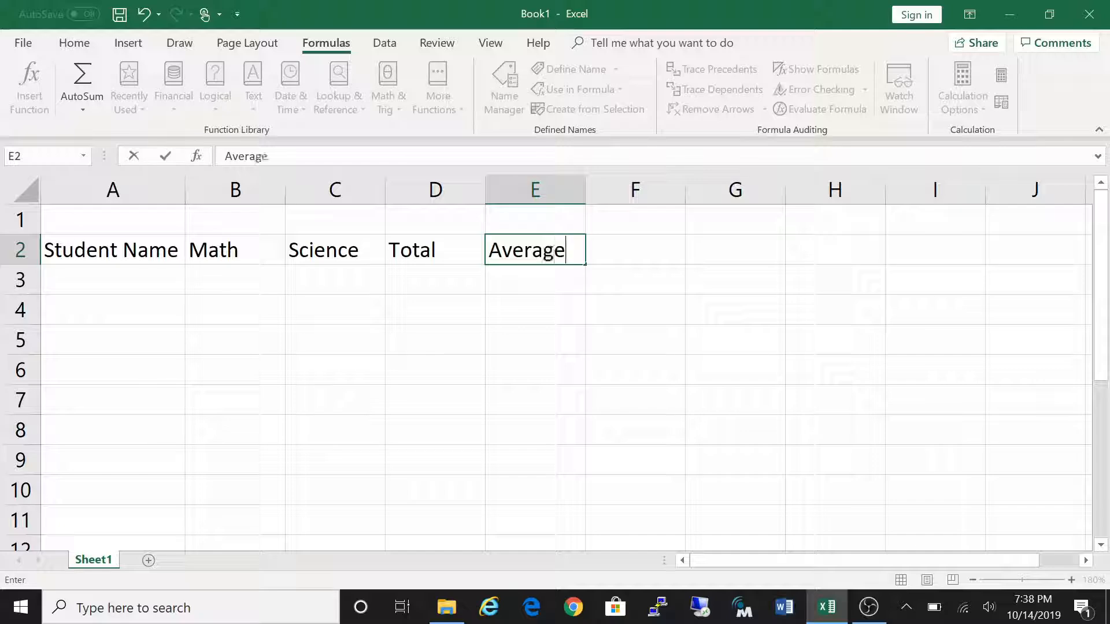
click(436, 335)
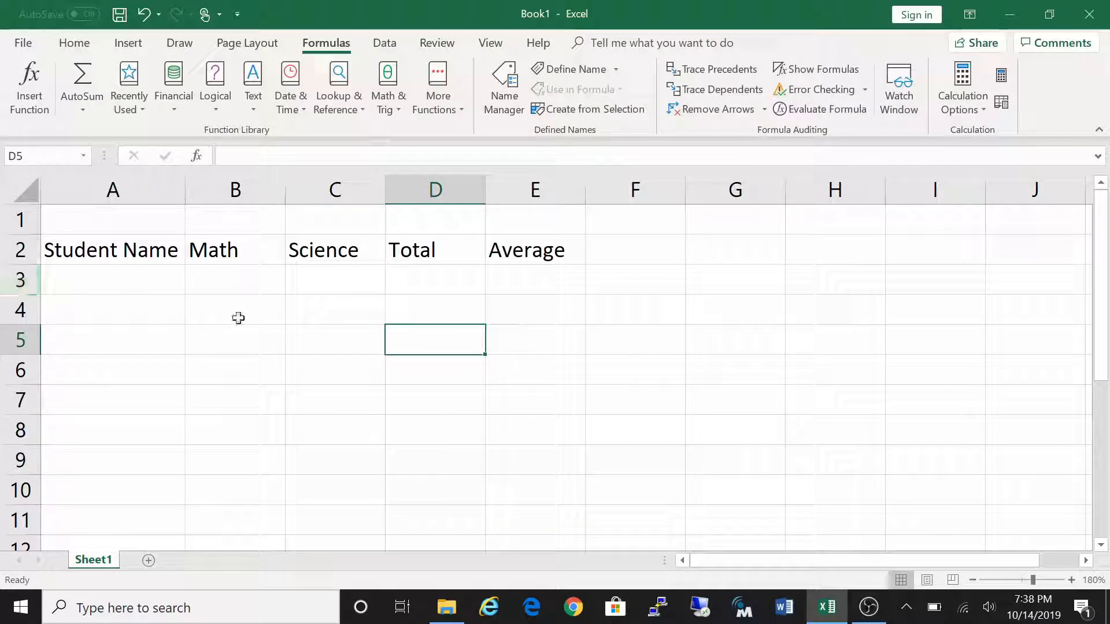
double_click(133, 273)
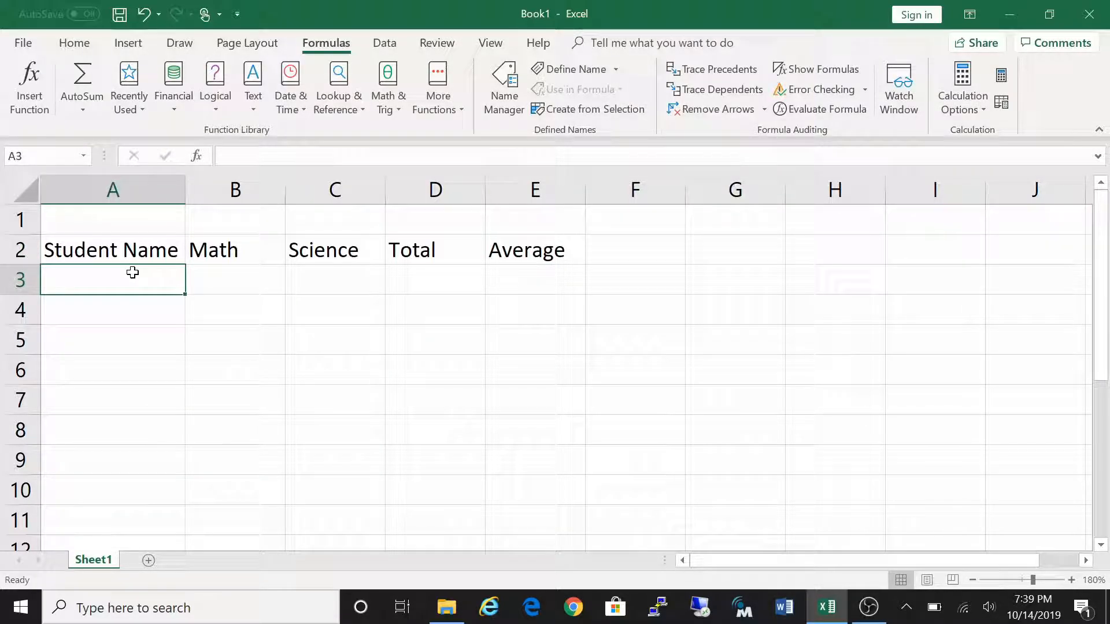
- Enter the first two students' full names in cells A3 and A4
text(Smith John)
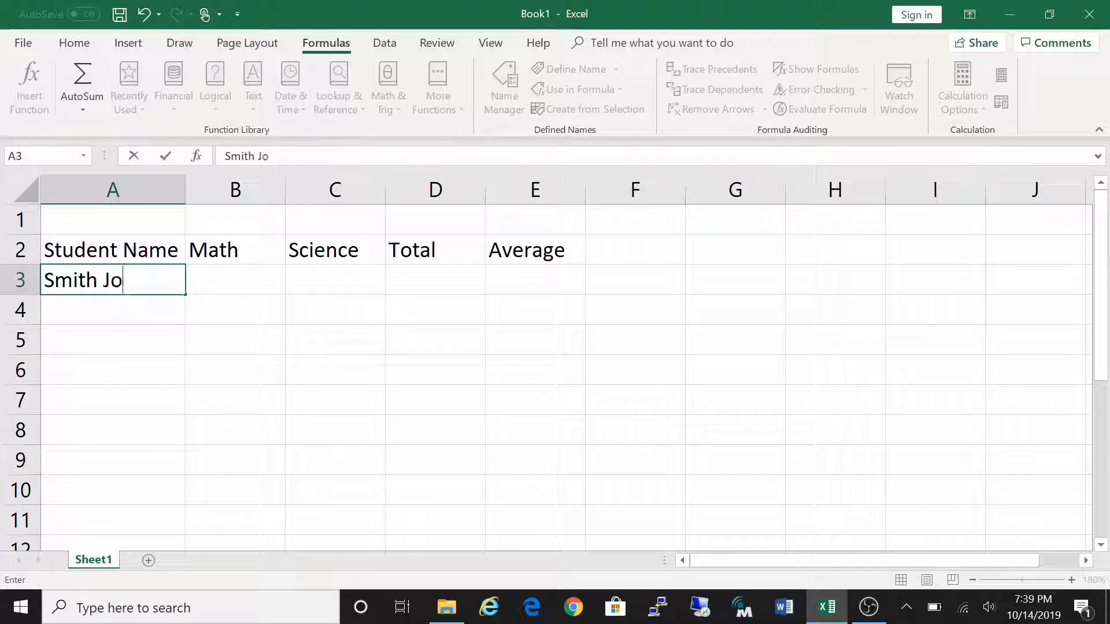
click(139, 310)
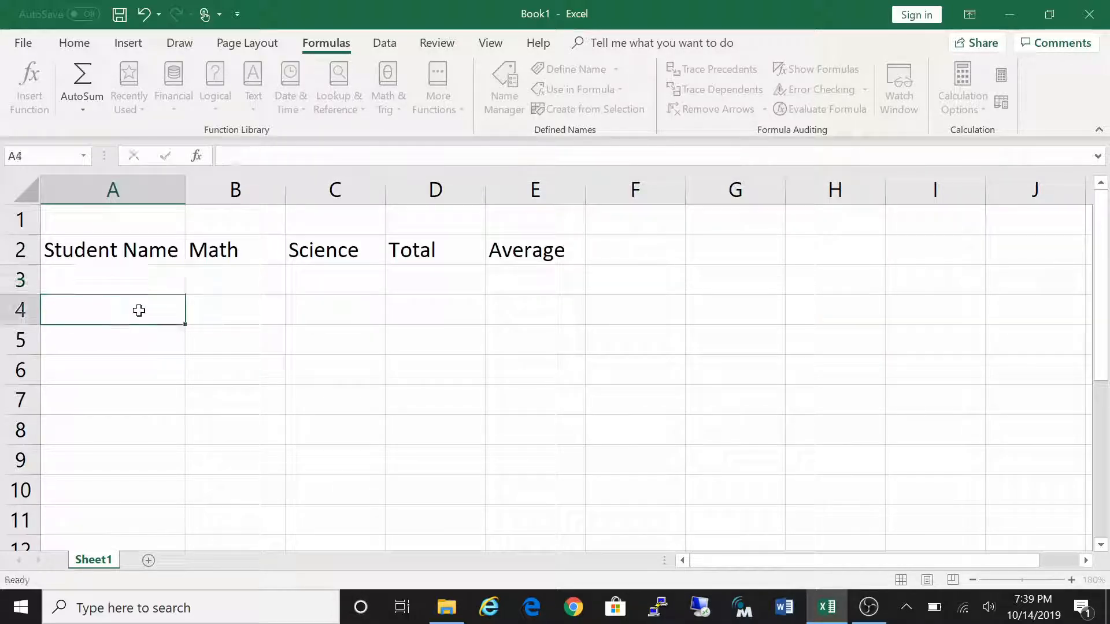
text(JOhn)
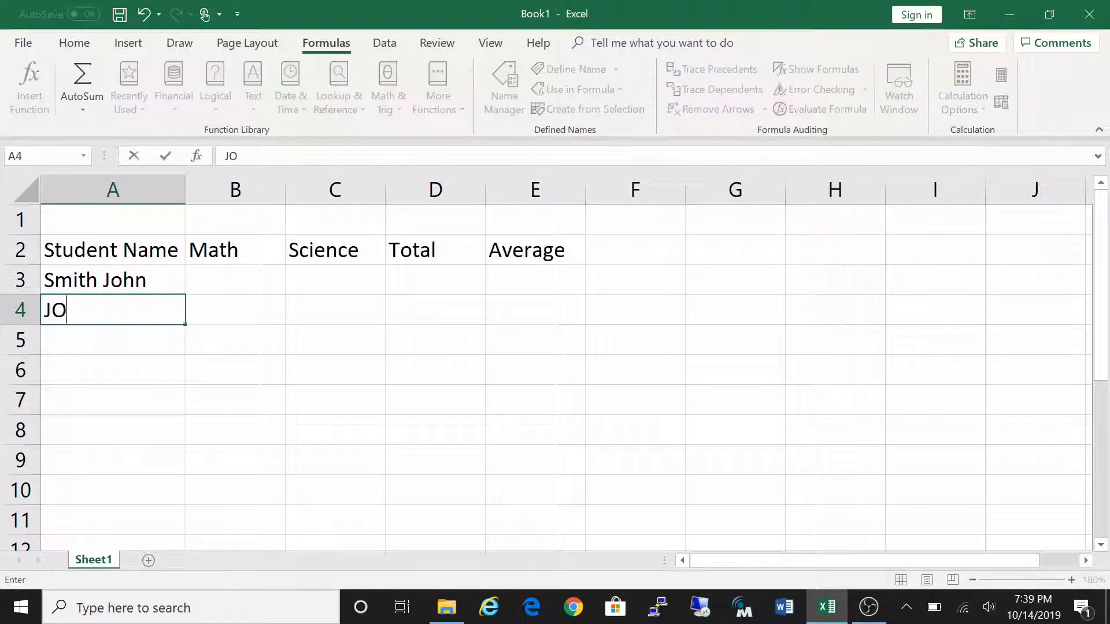
key(BackSpace)
key(BackSpace)
key(BackSpace)
text(ohn Pain)
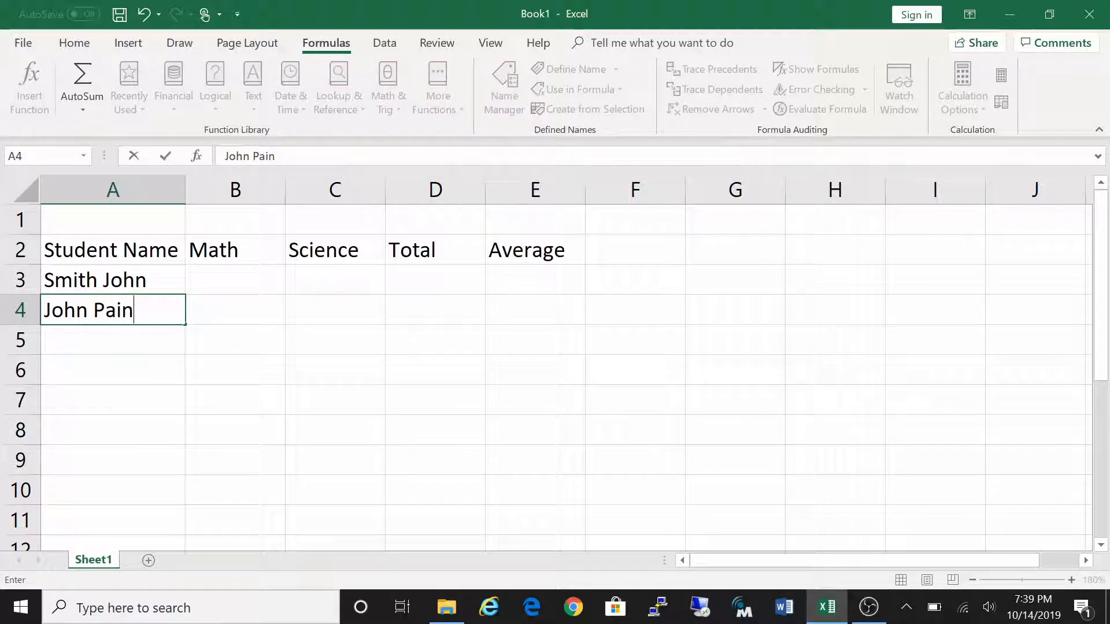
- Enter the third and fourth students' full names in cells A5 and A6
click(148, 344)
text(John )
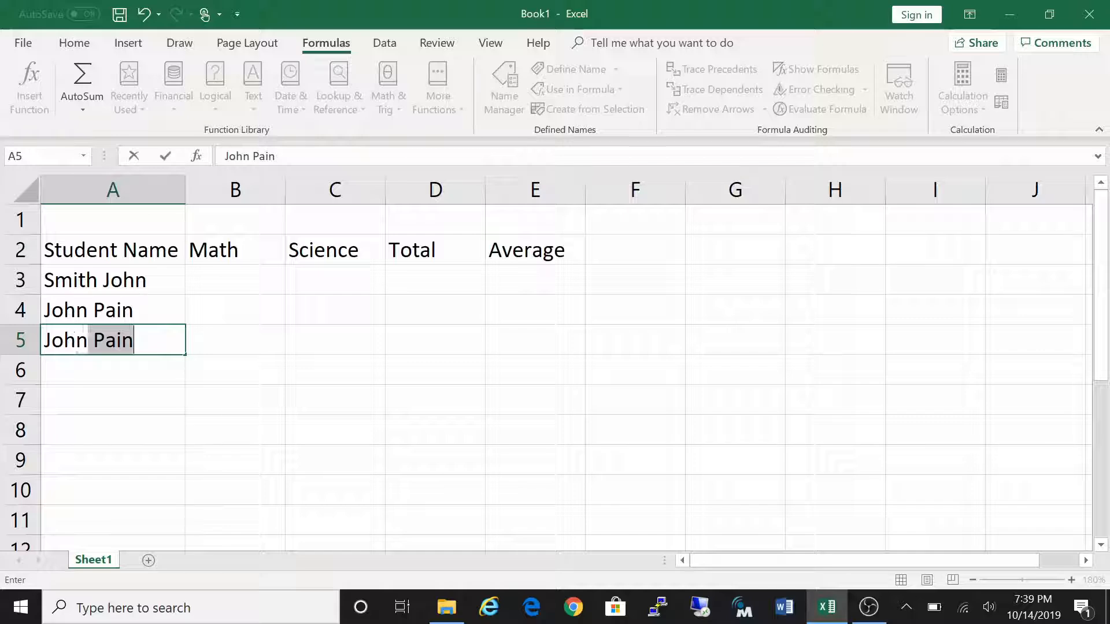
text(Rose)
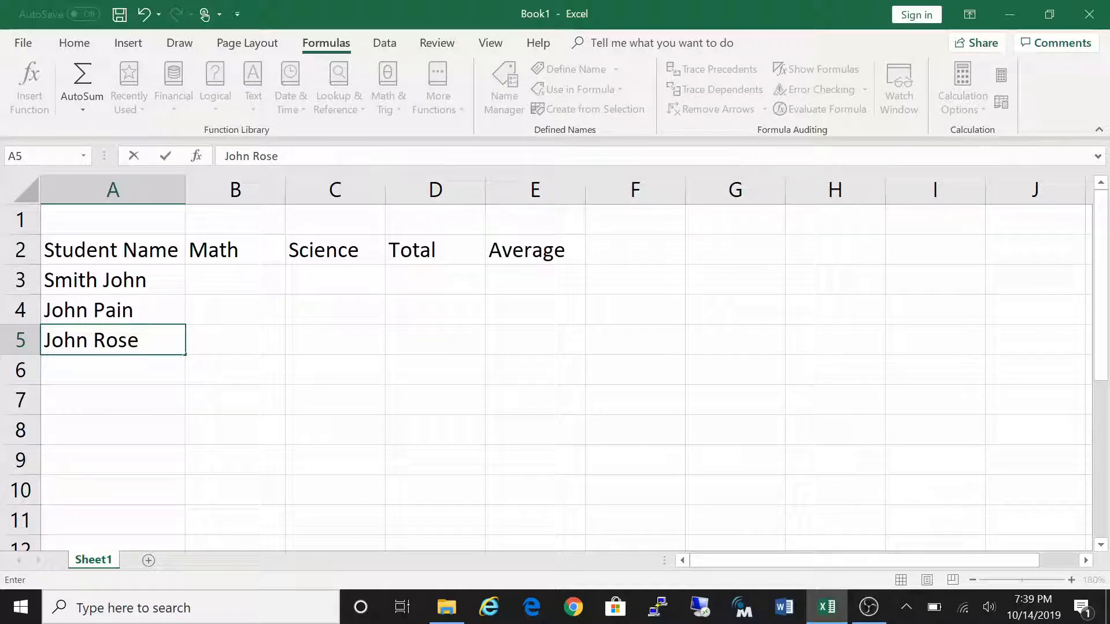
click(148, 367)
text(Ro)
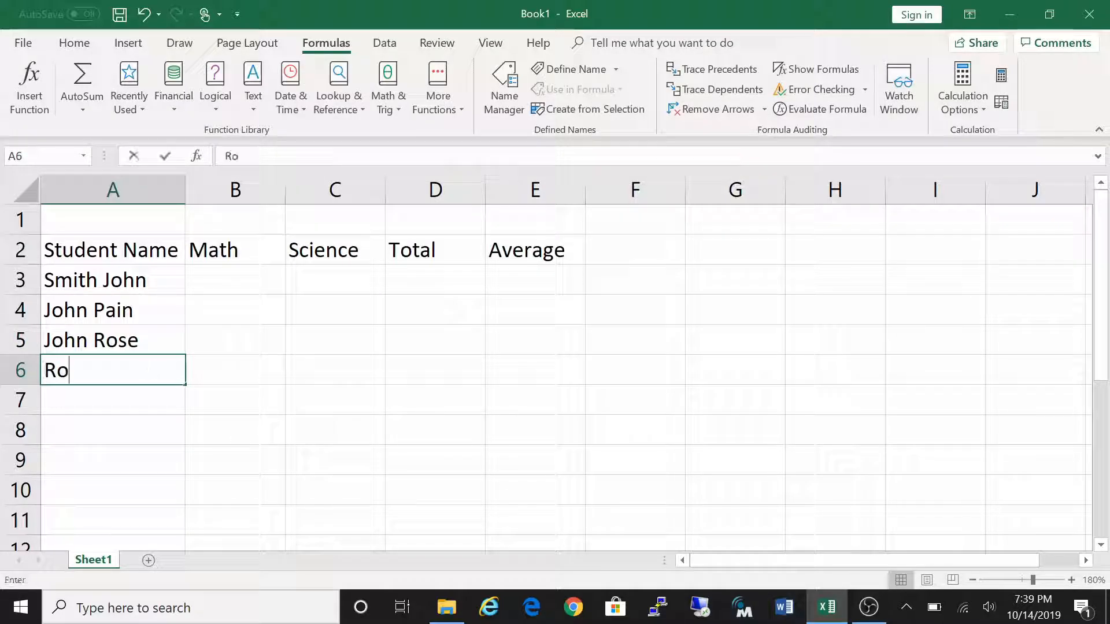
text(se)
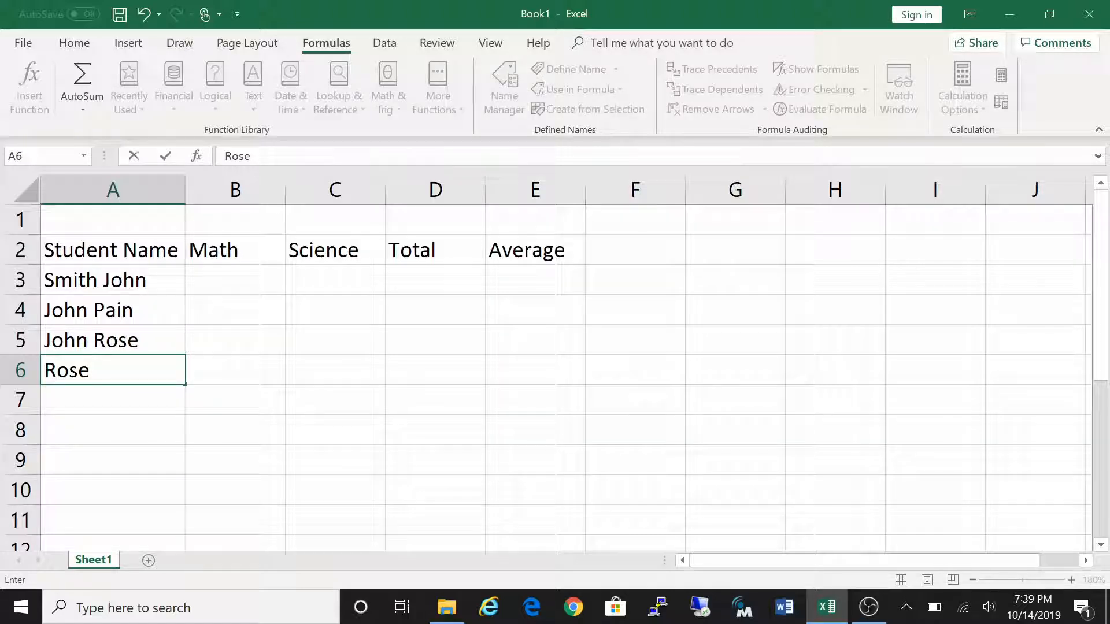
text( gray)
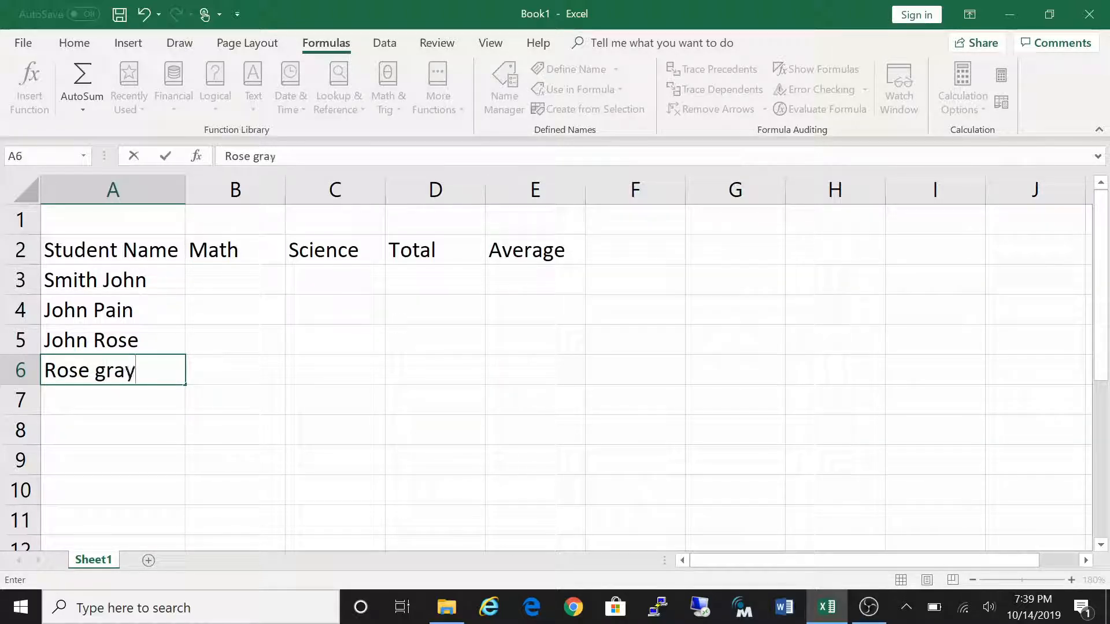
- Enter the fifth student's full name in cell A7
click(144, 407)
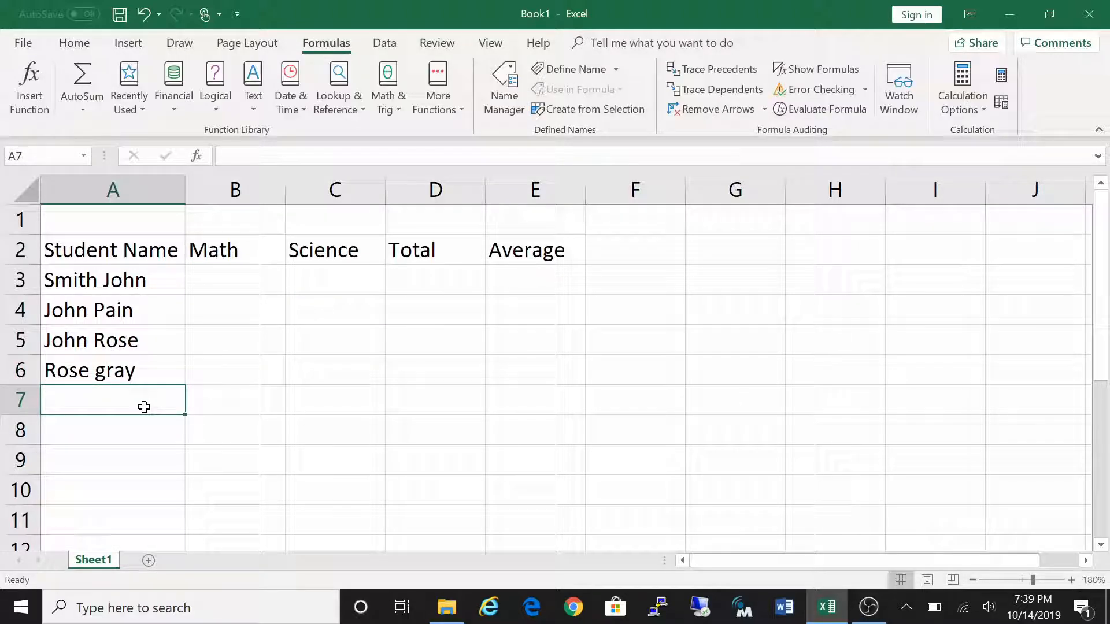
text(Donne)
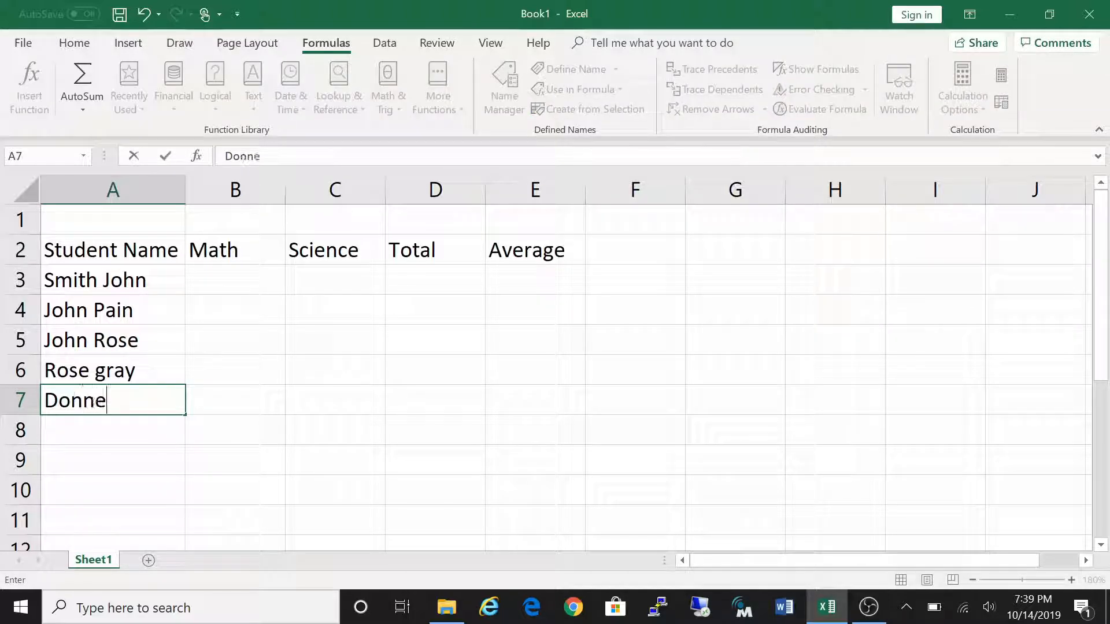
key(BackSpace)
text(a )
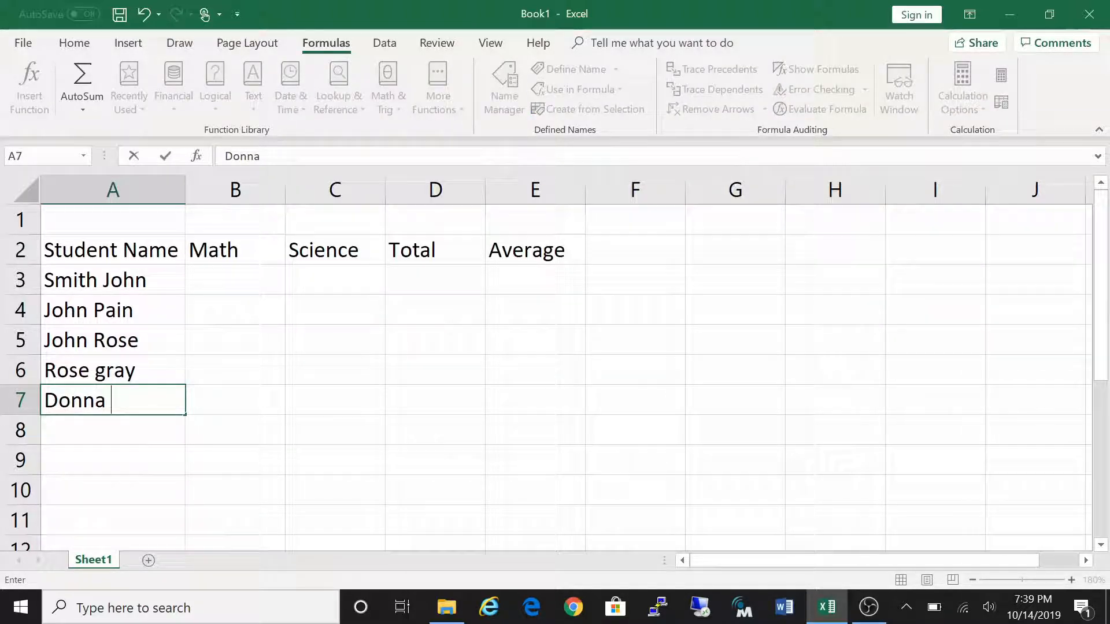
text(Smith)
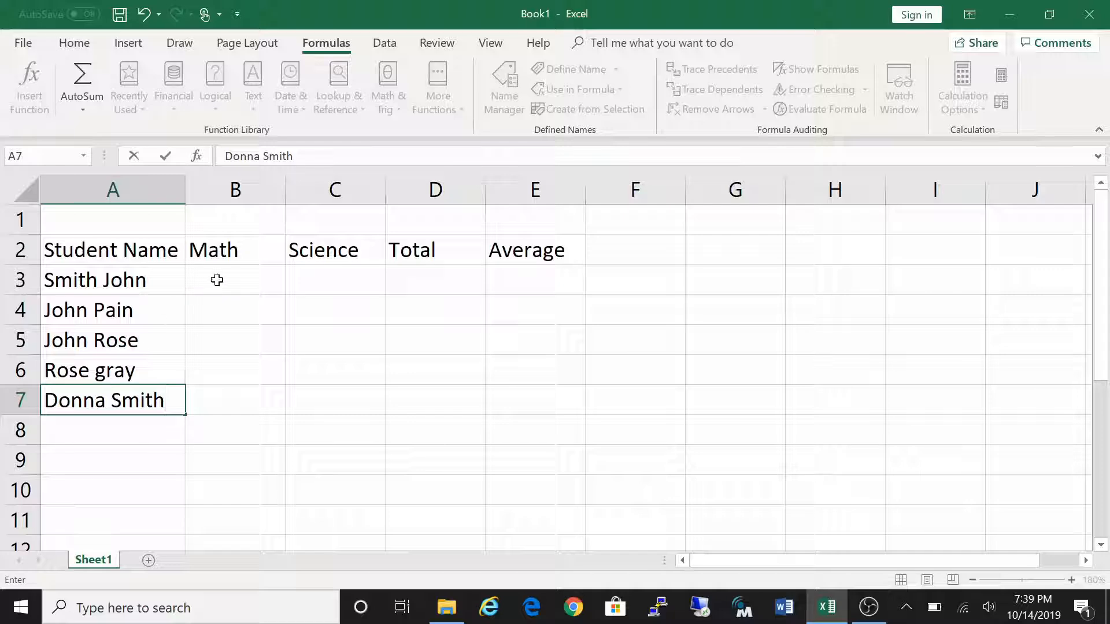
- Fill the Math marks in cells B3 to B7 with 80, 90, 70, 100 and 90
click(238, 282)
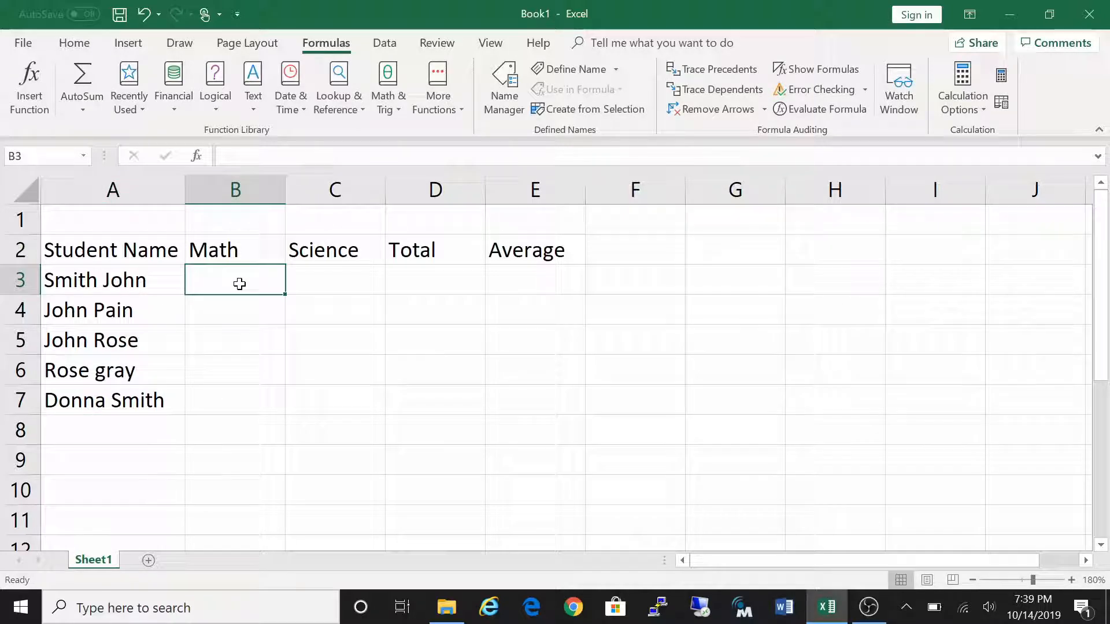
text(80)
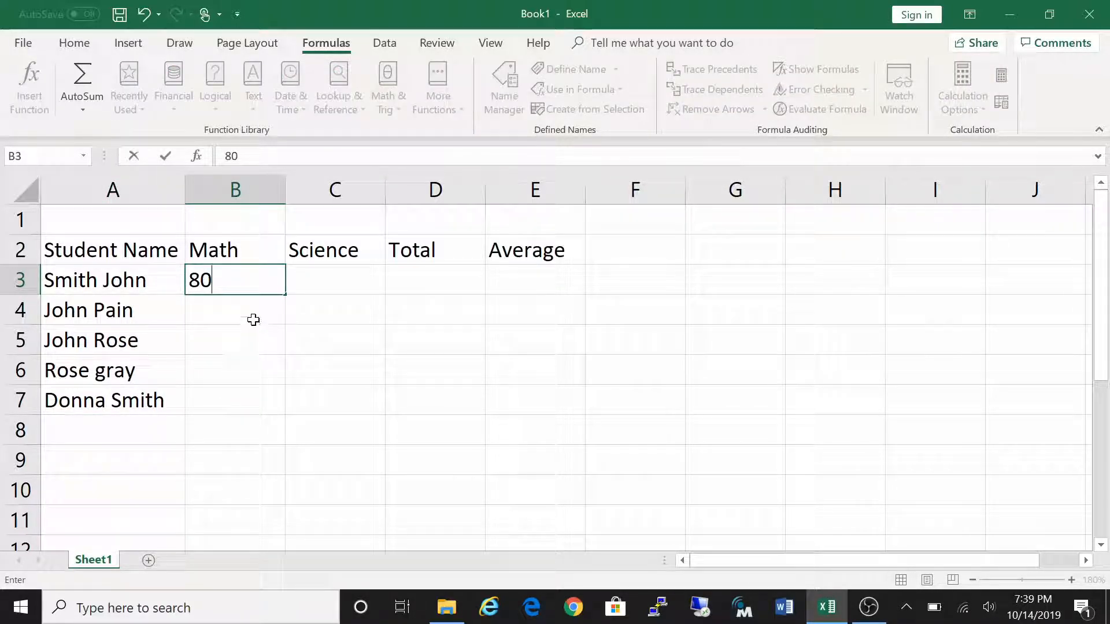
click(253, 320)
text(90)
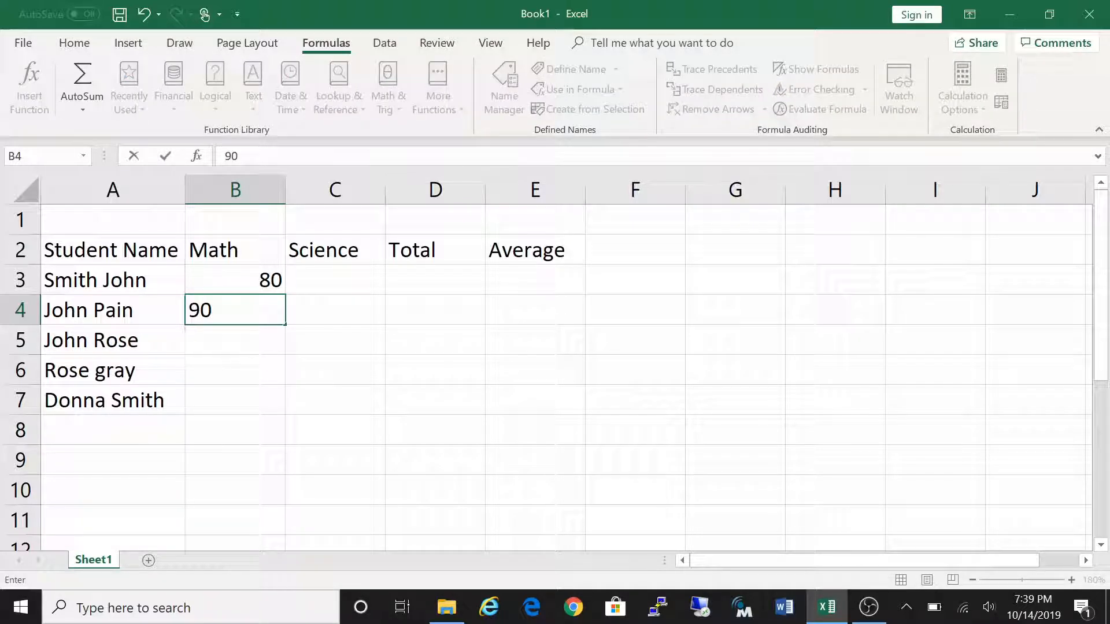
key(Return)
text(70)
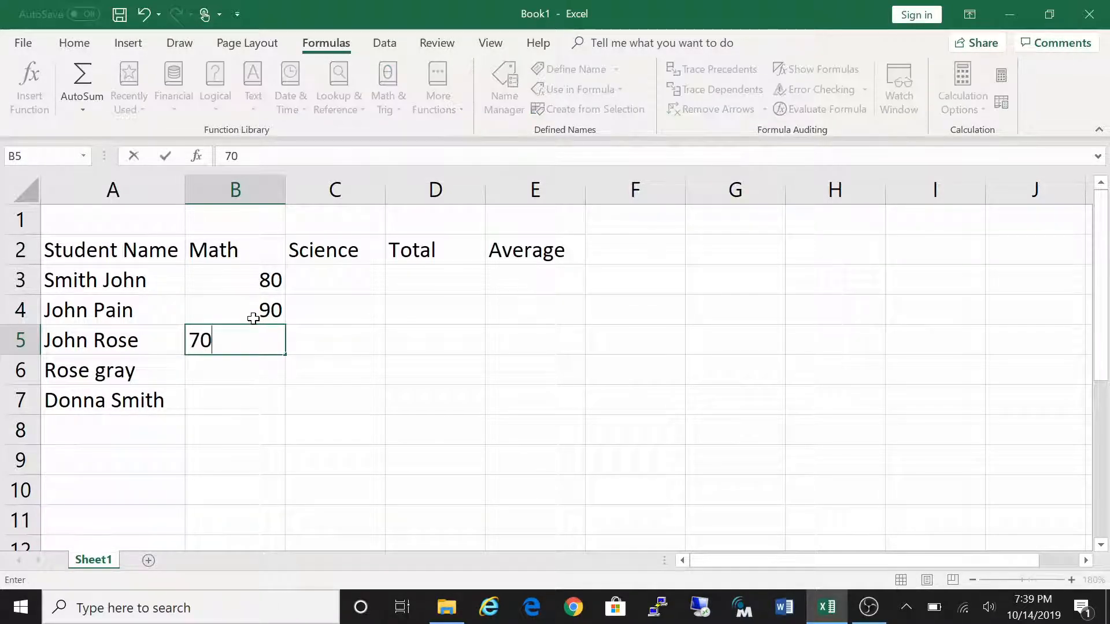
key(Return)
text(100)
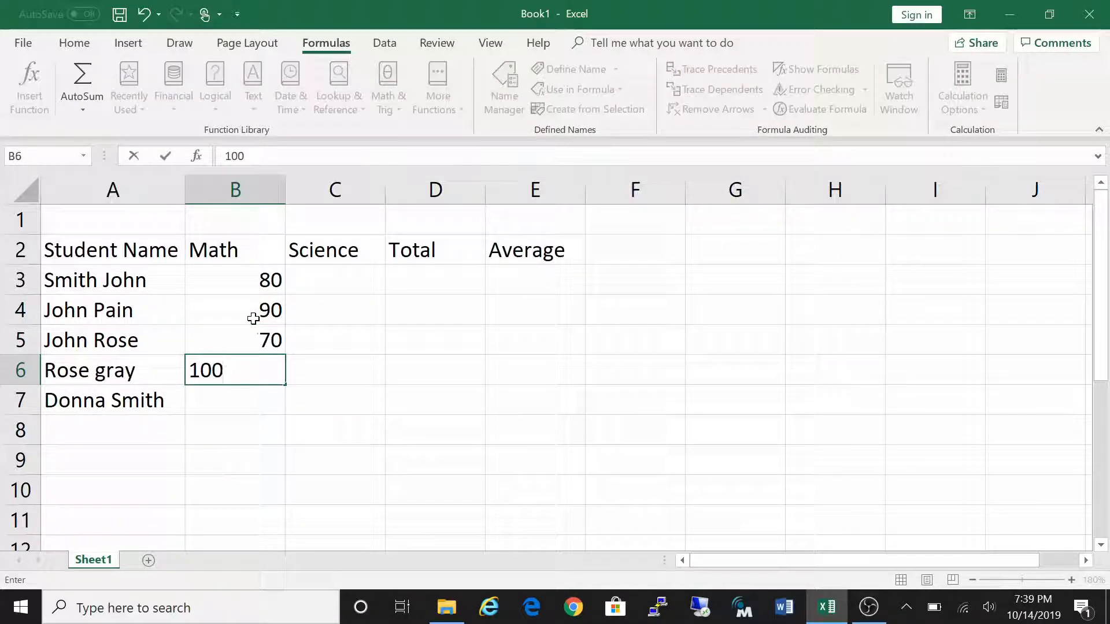
key(Return)
text(90)
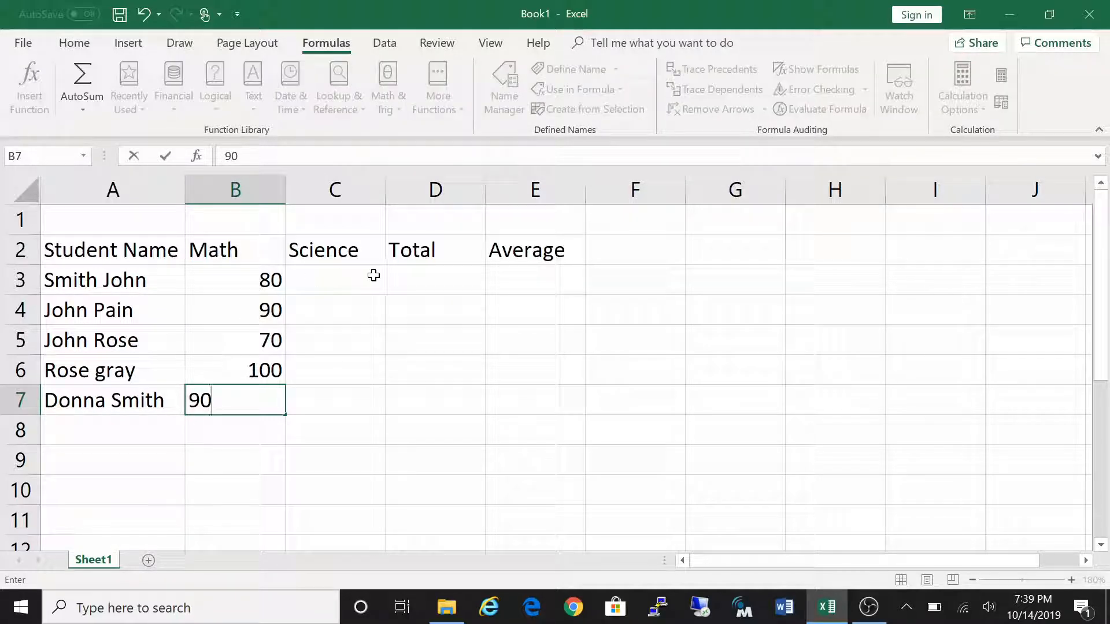
- Fill the Science marks in cells C3 to C7 with 80, 70, 40, 100 and 100
click(374, 276)
text(80)
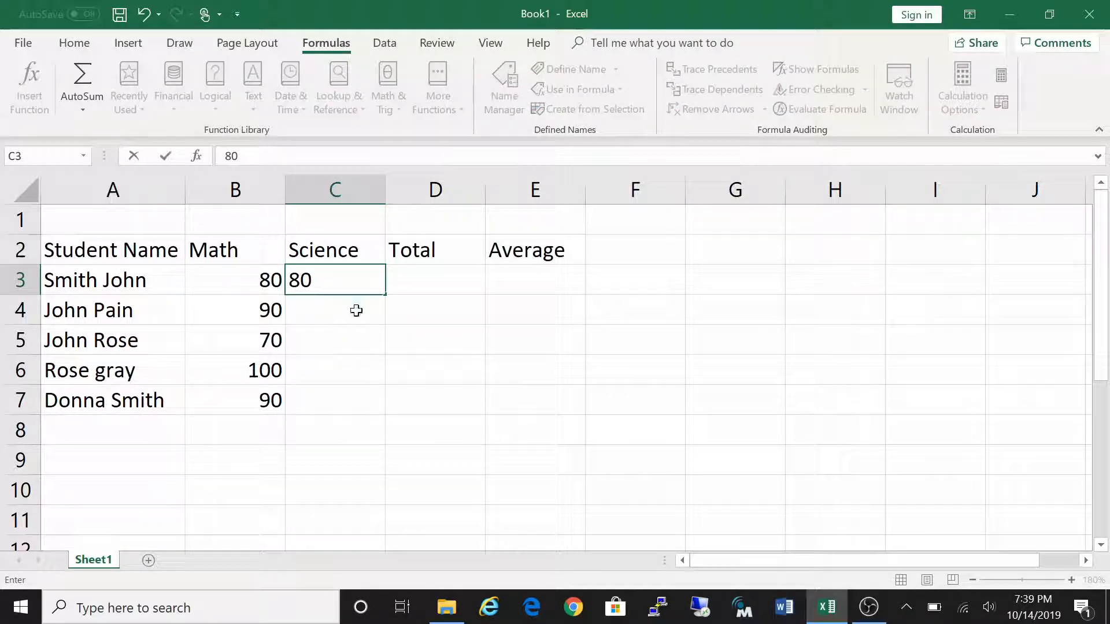
key(Return)
text(70)
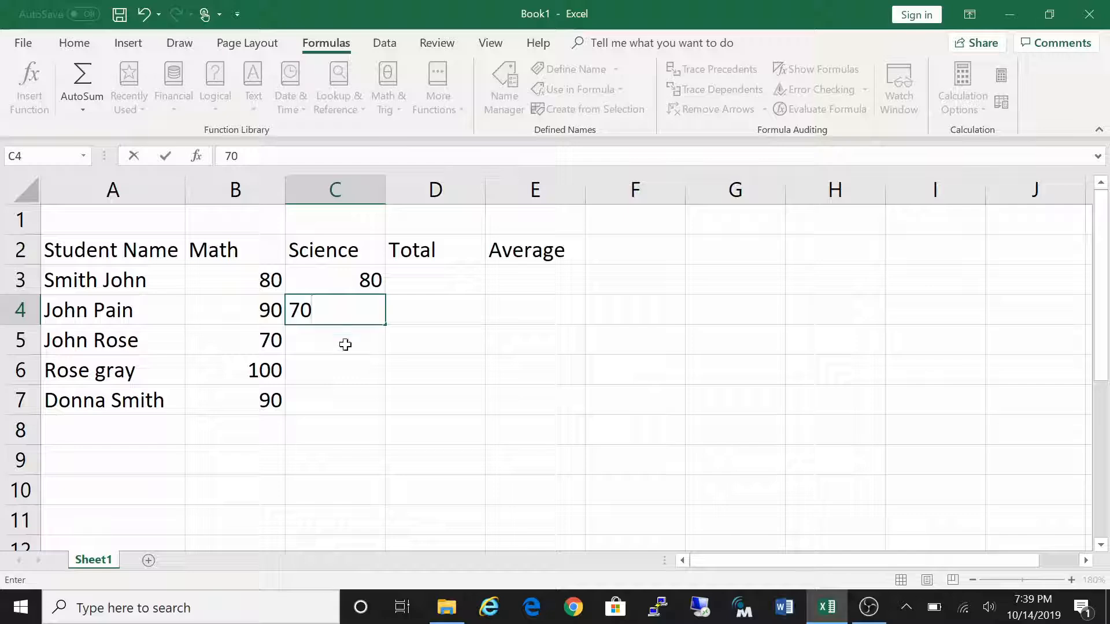
click(345, 345)
text(40)
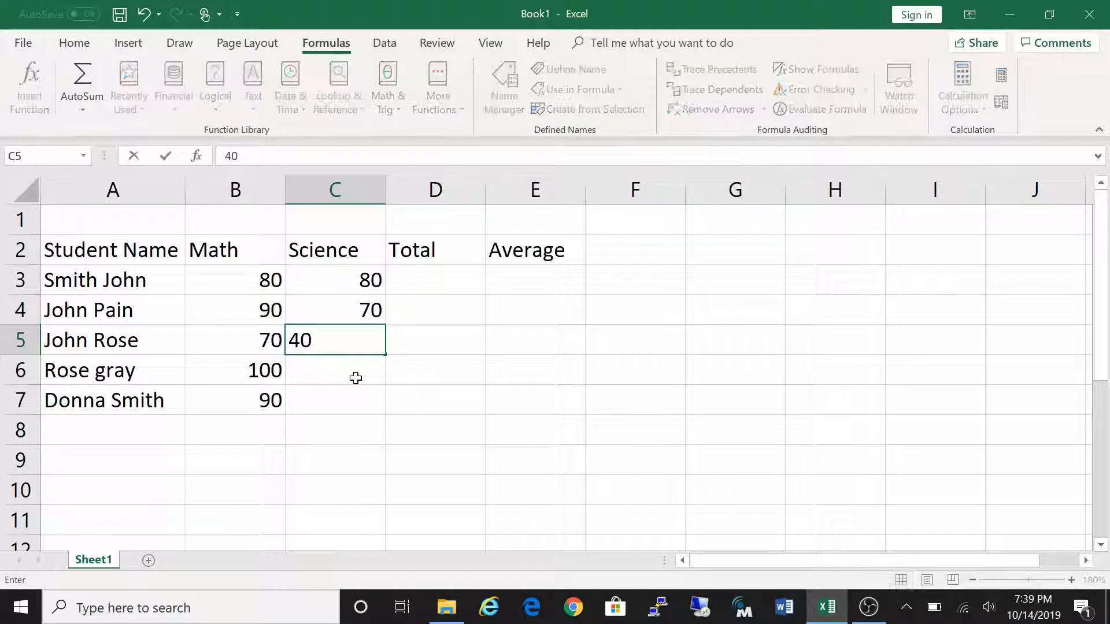
click(356, 378)
text(100)
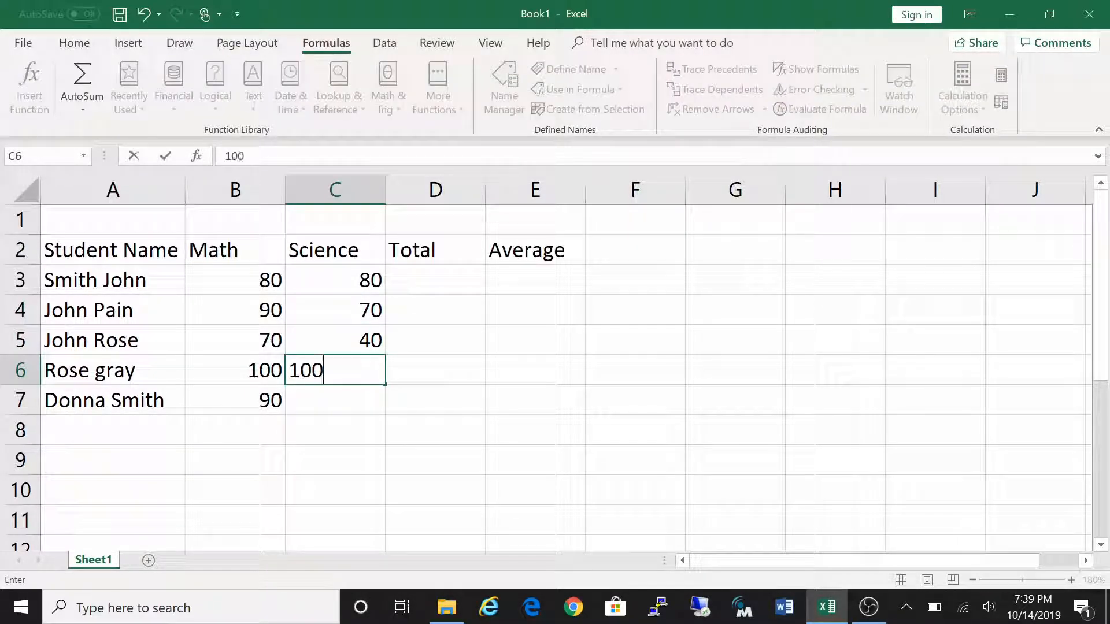
click(332, 393)
text(1)
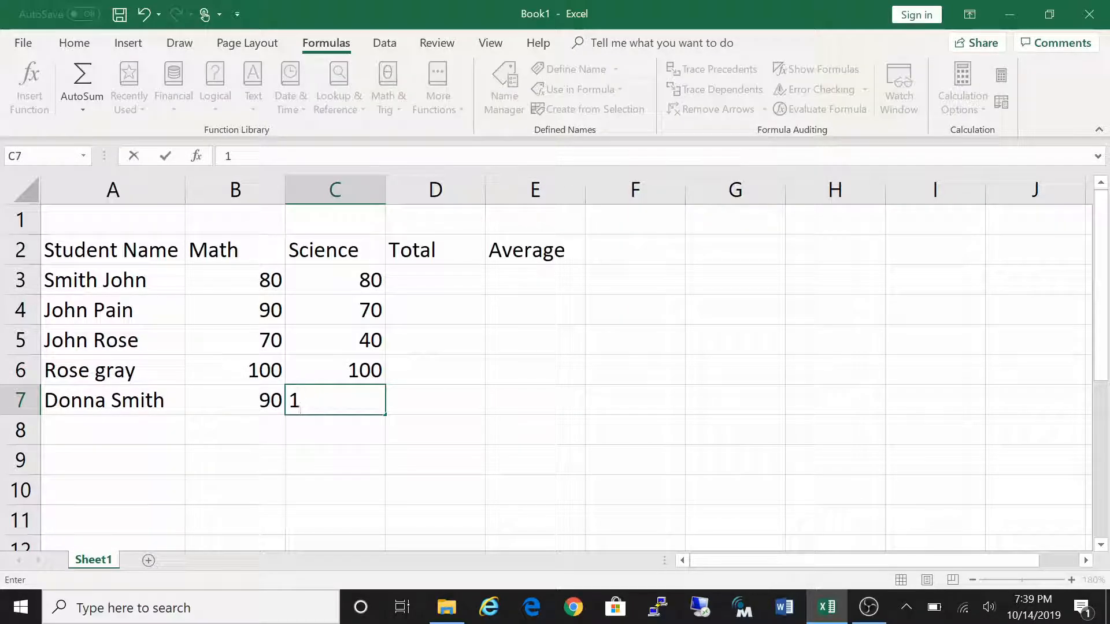
text(oo)
key(BackSpace)
key(BackSpace)
text(00)
click(443, 378)
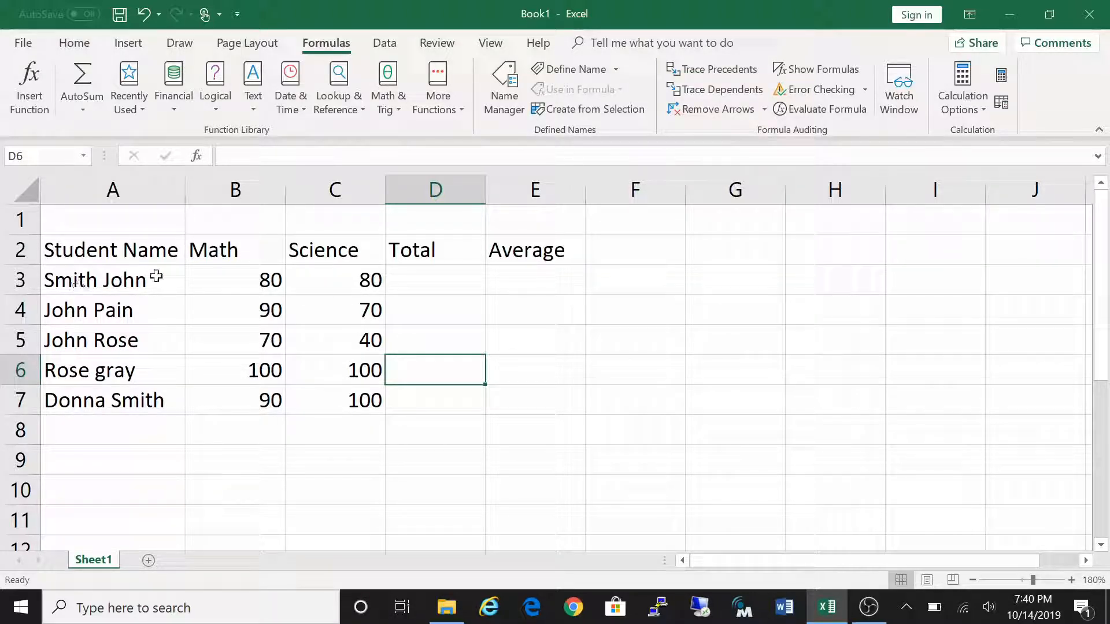
- Insert an AutoSum formula over B3:C3 in the first student's Total cell, D3
click(250, 277)
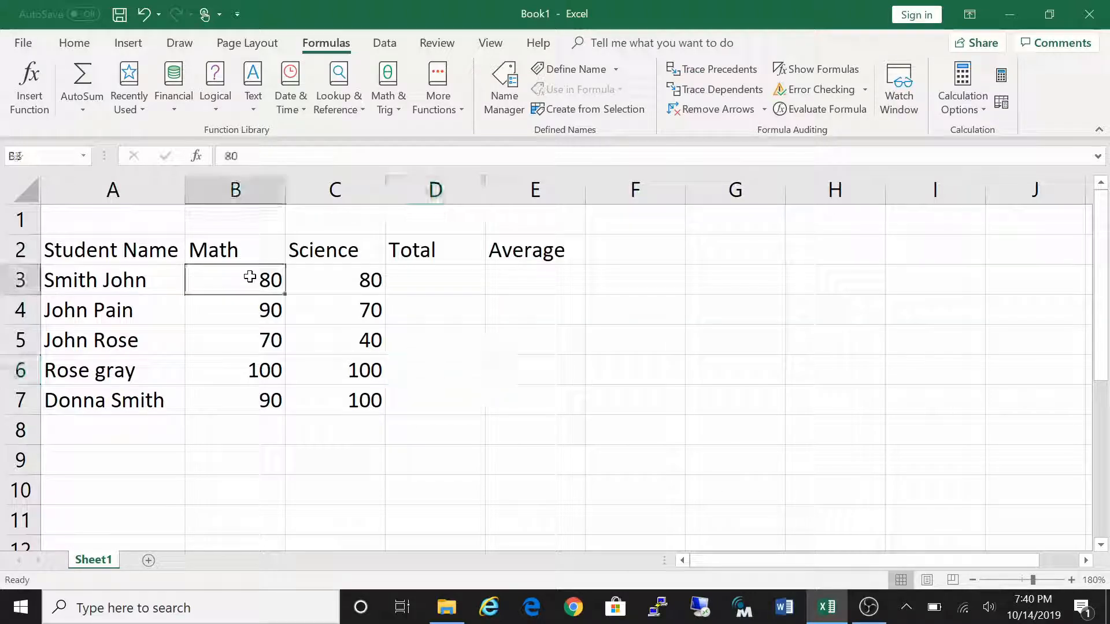
click(330, 275)
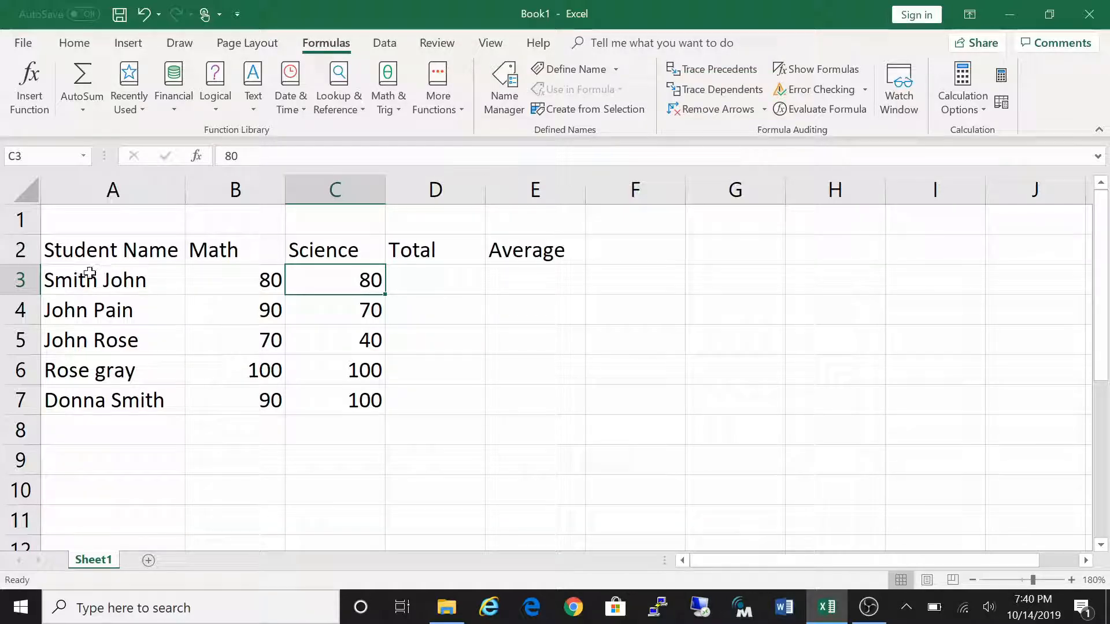
click(430, 281)
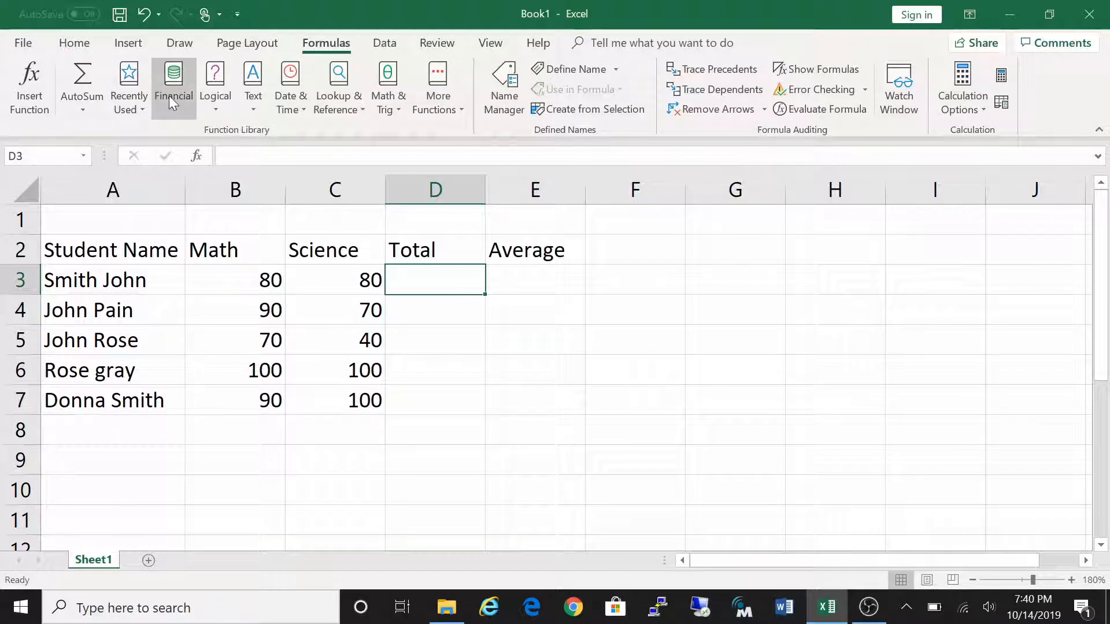
click(84, 109)
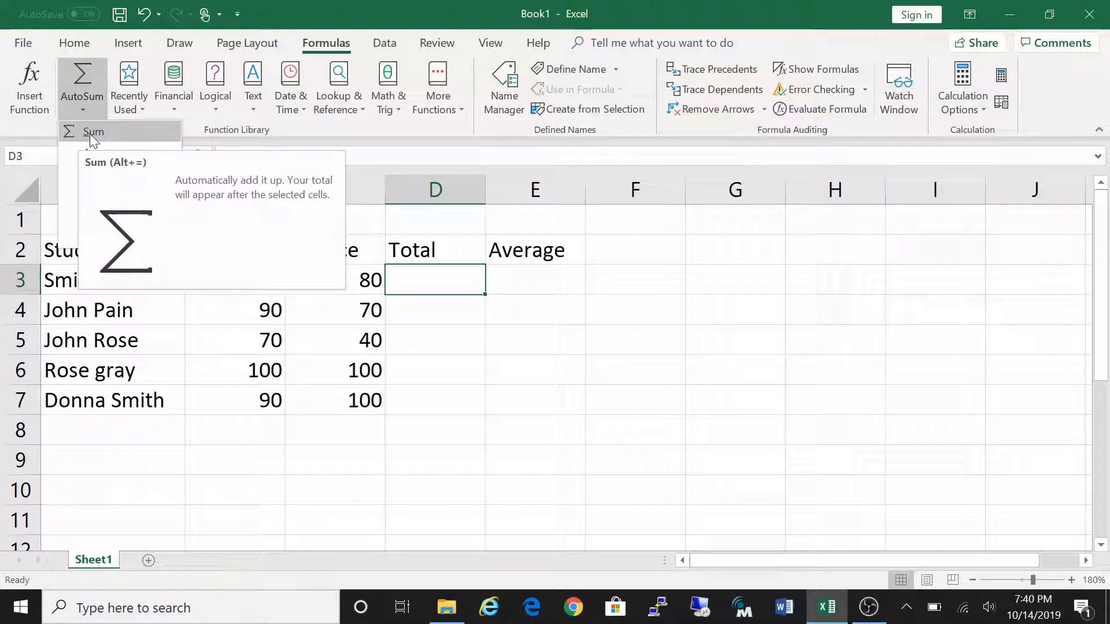
click(88, 136)
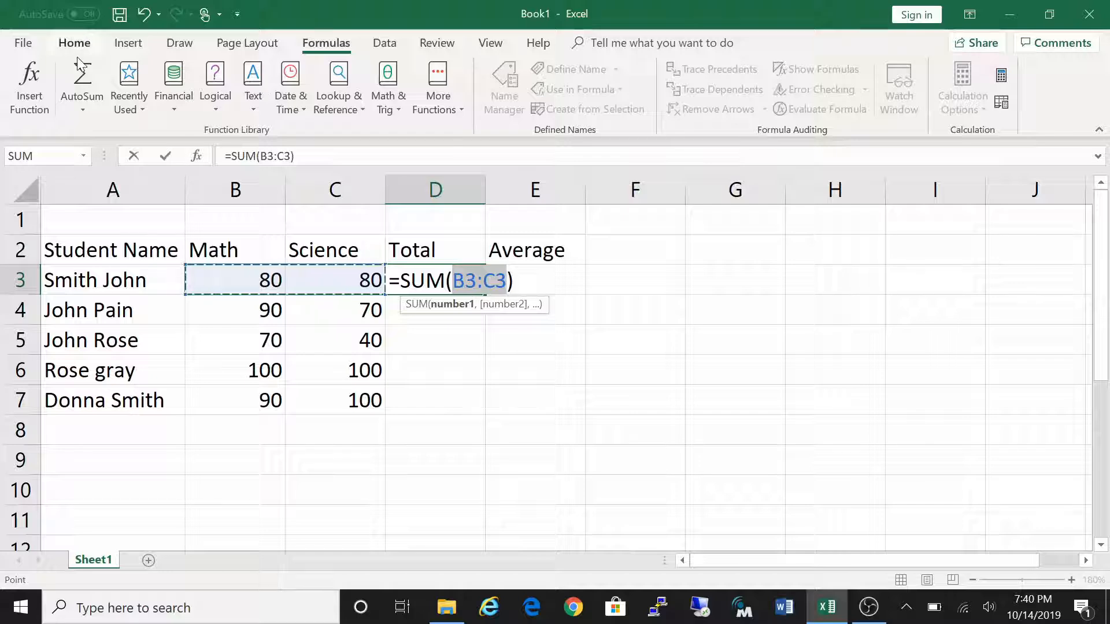
- Edit the SUM function's arguments in D3 so Number1 is B3 and Number2 is C3, and apply the formula
click(25, 87)
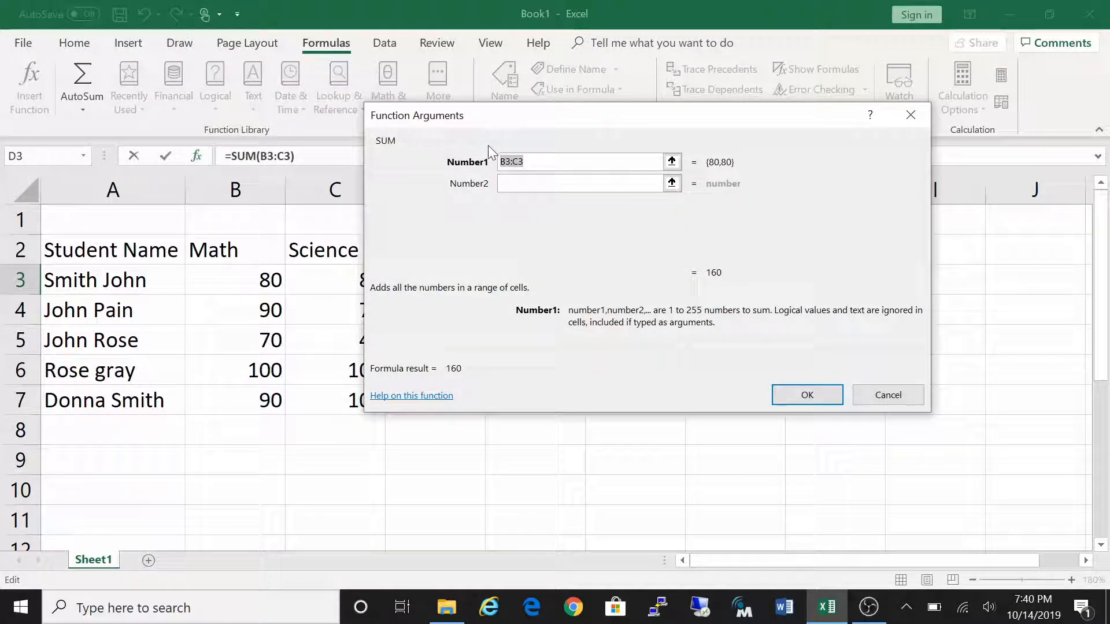
click(671, 162)
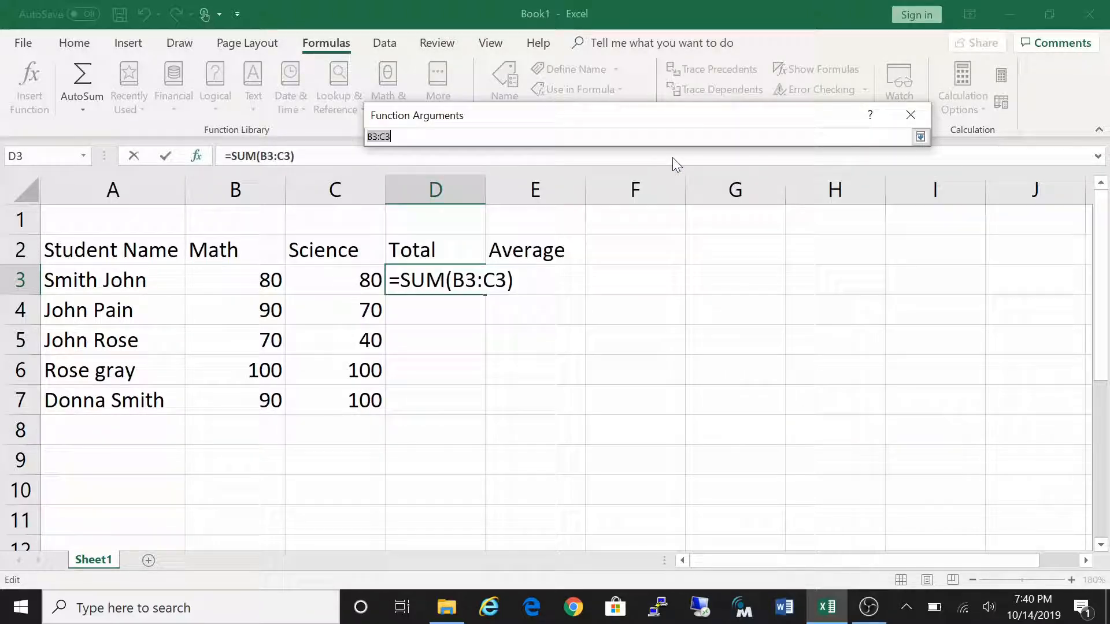
click(246, 283)
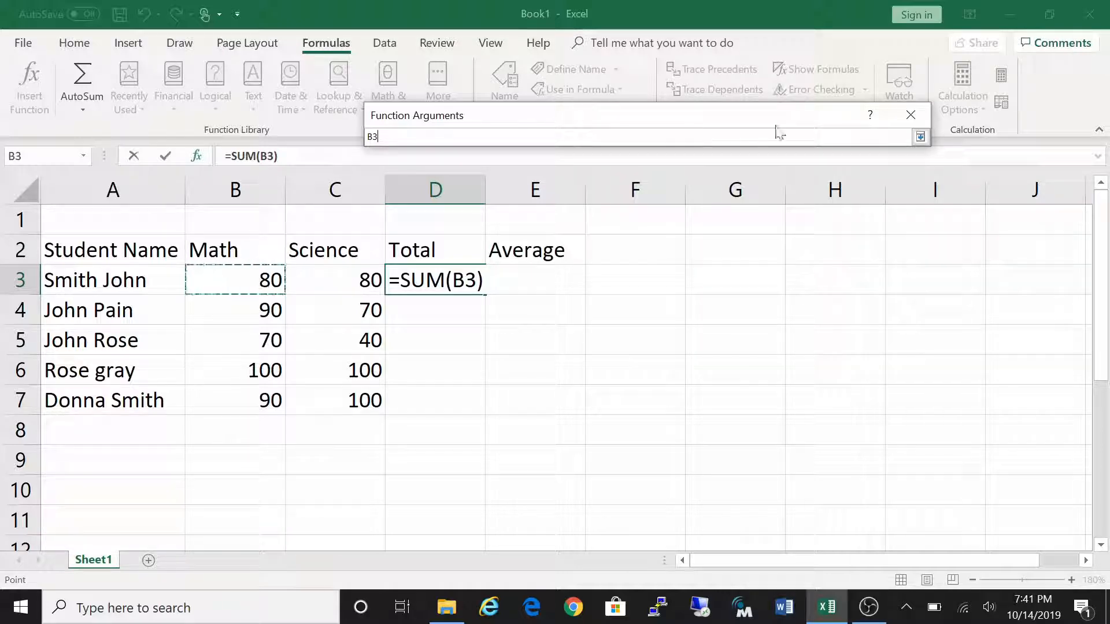
click(922, 139)
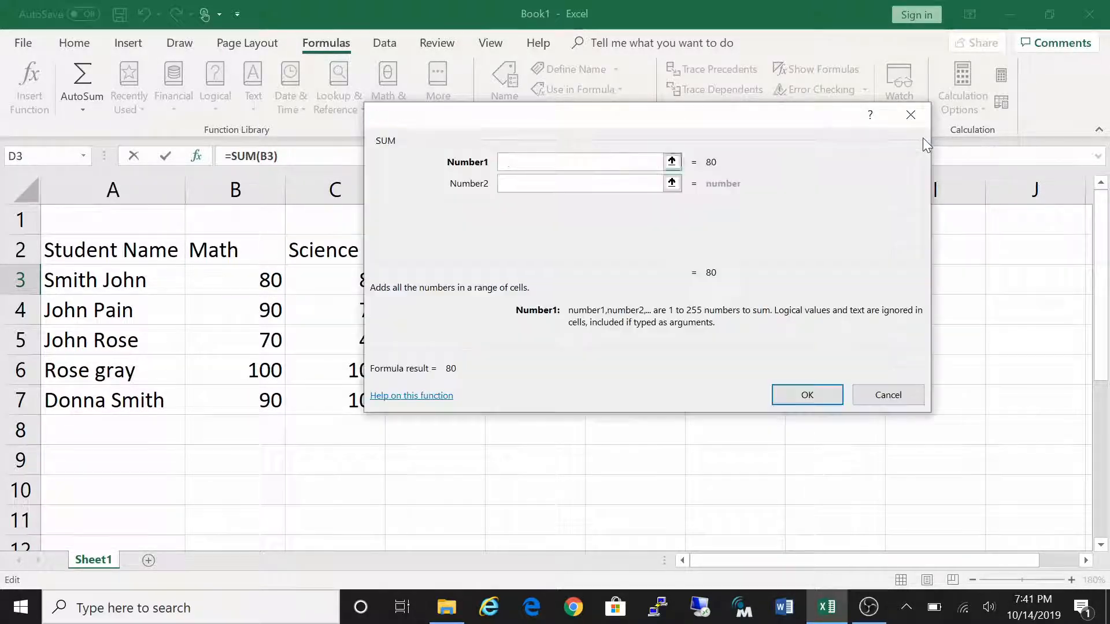
click(671, 183)
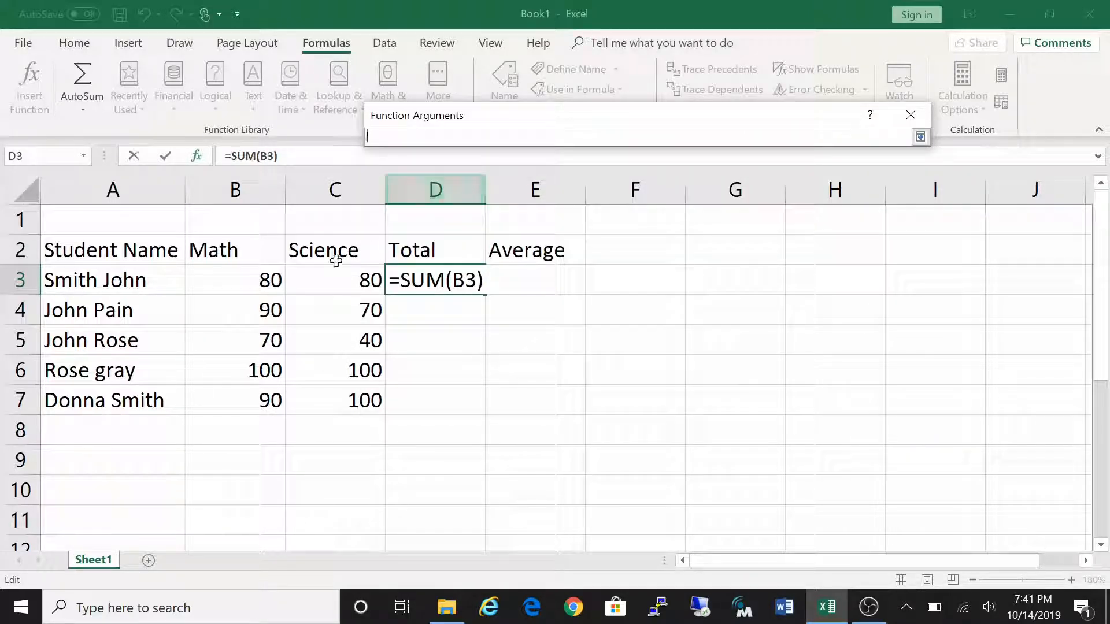
click(341, 286)
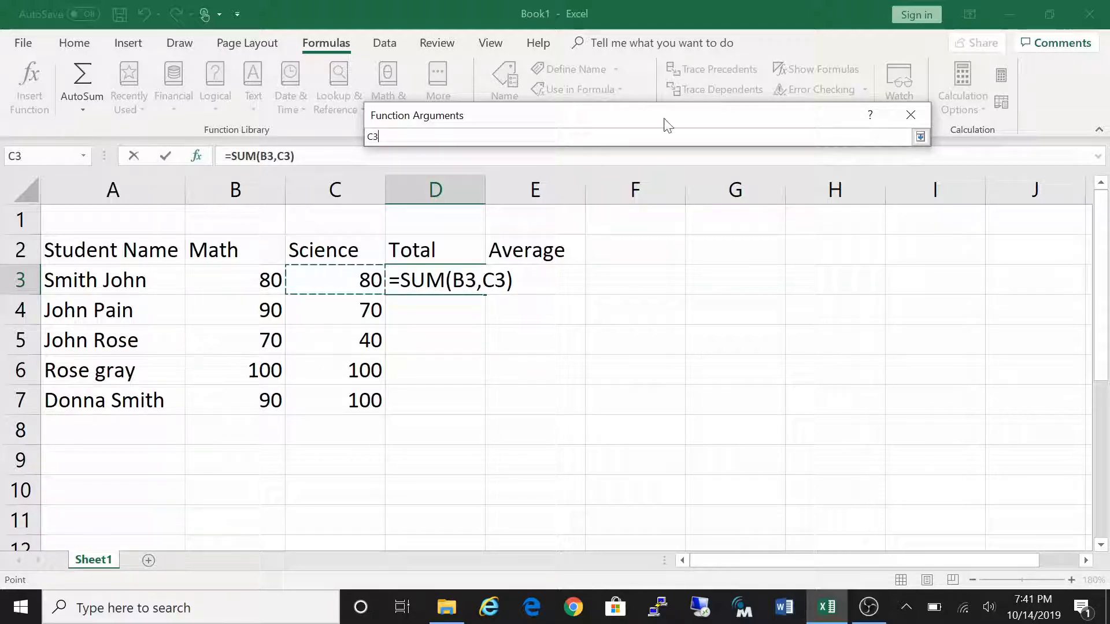
click(919, 137)
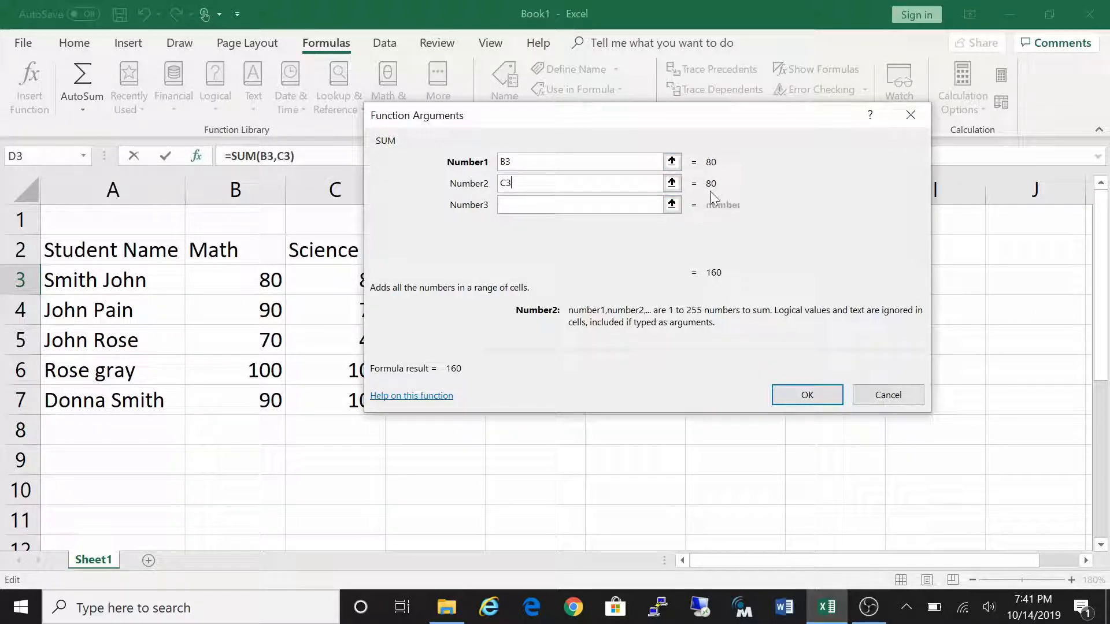
click(806, 395)
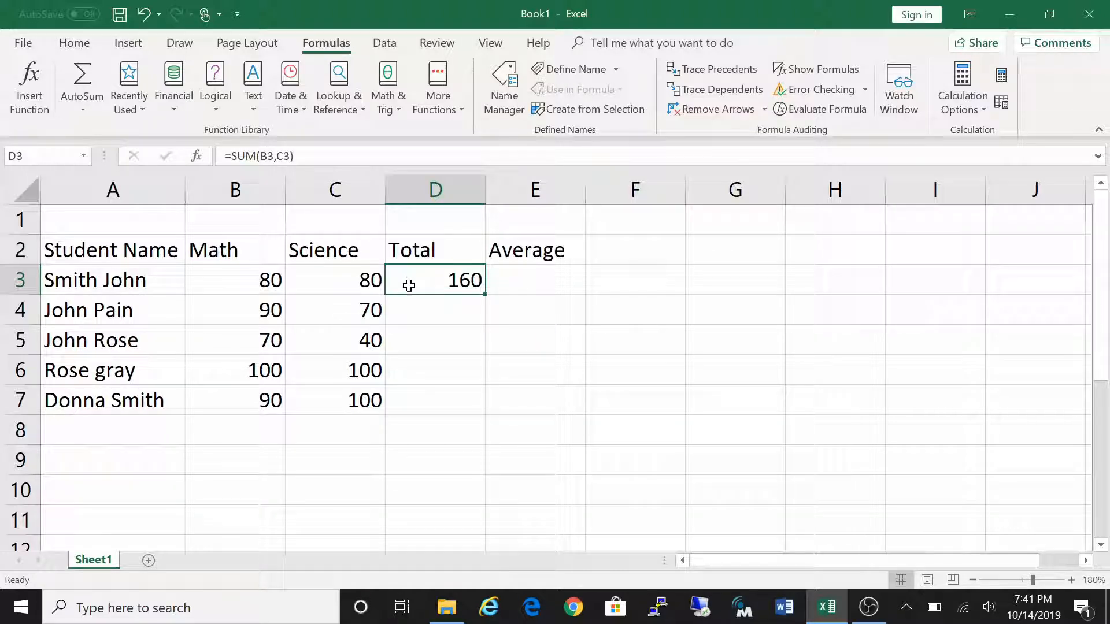
- Calculate the second student's Total in D4 with an AutoSum of B4:C4
click(434, 315)
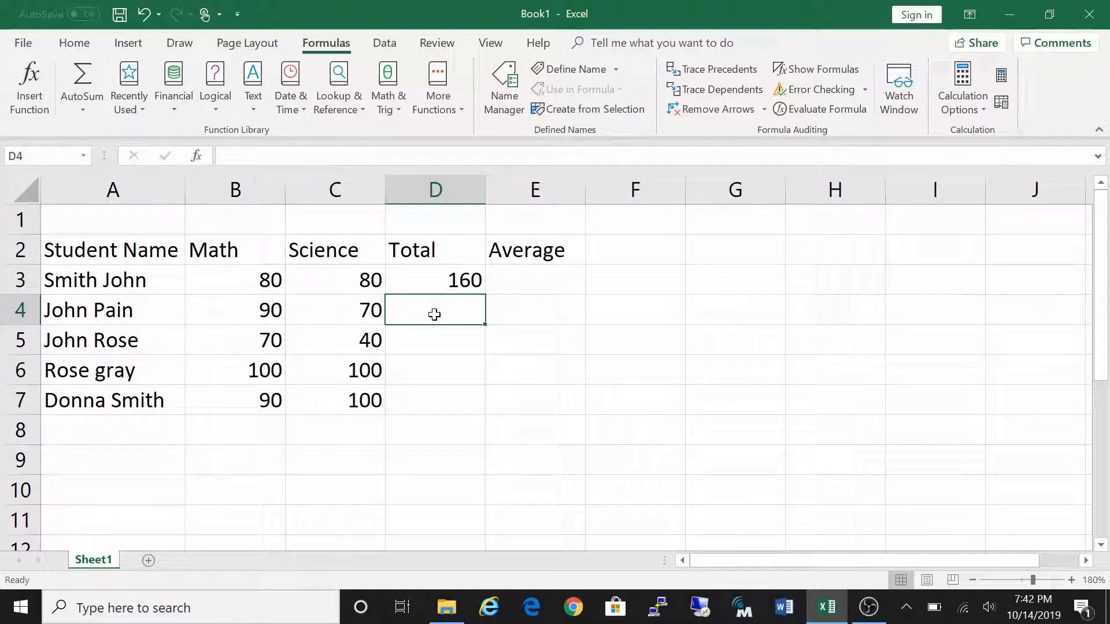
click(81, 110)
click(88, 130)
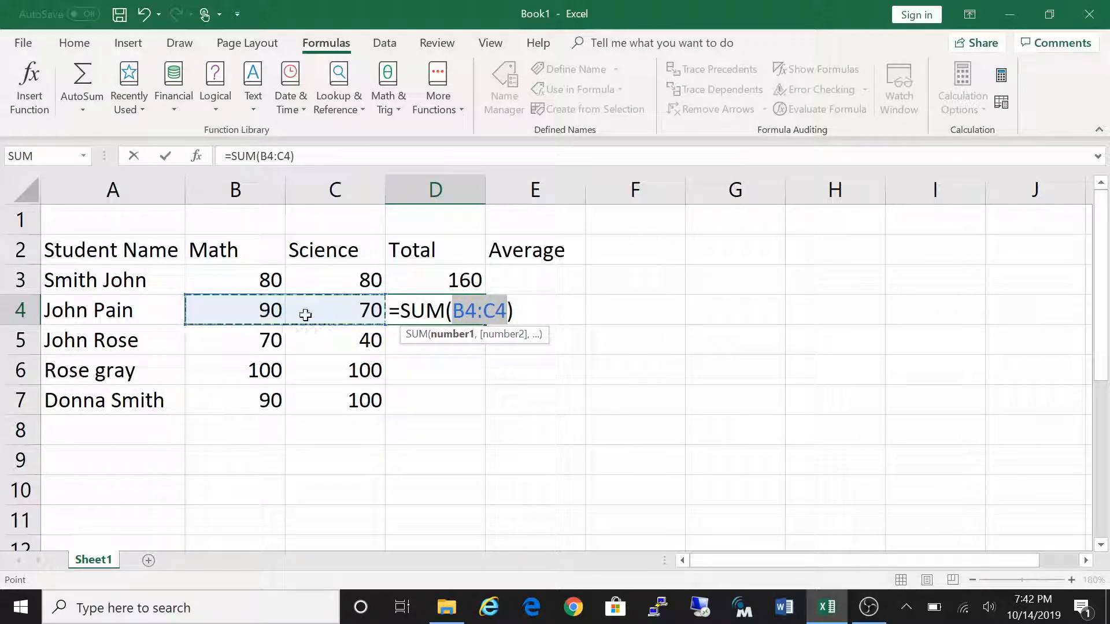
key(Return)
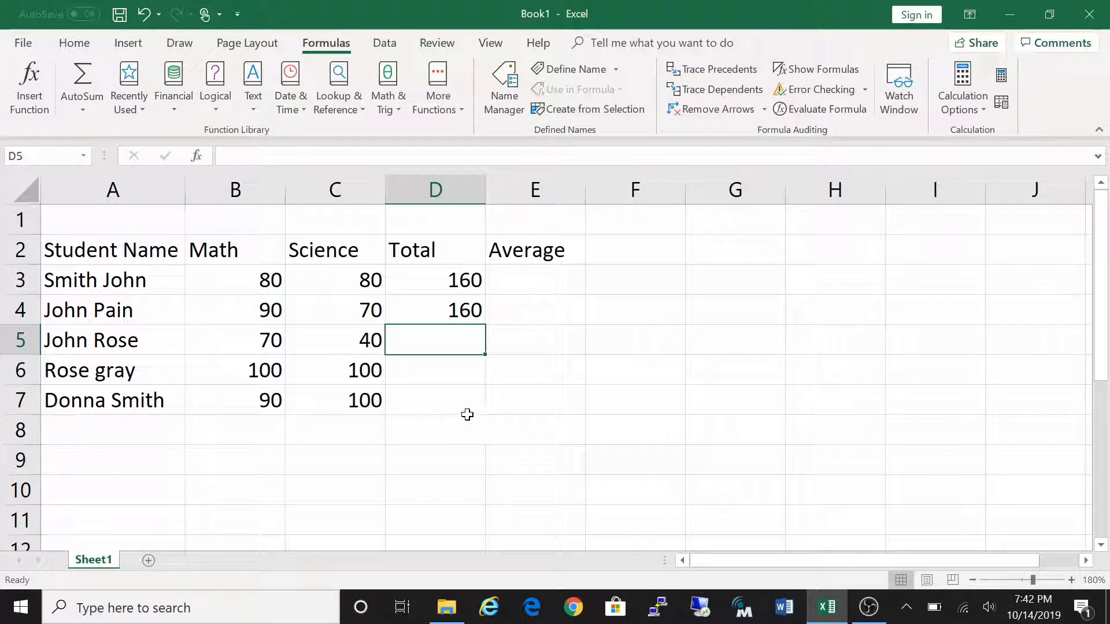
- Fill the SUM formula from D4 down to D7 and check the copied formulas in D5, D6 and D7
click(444, 312)
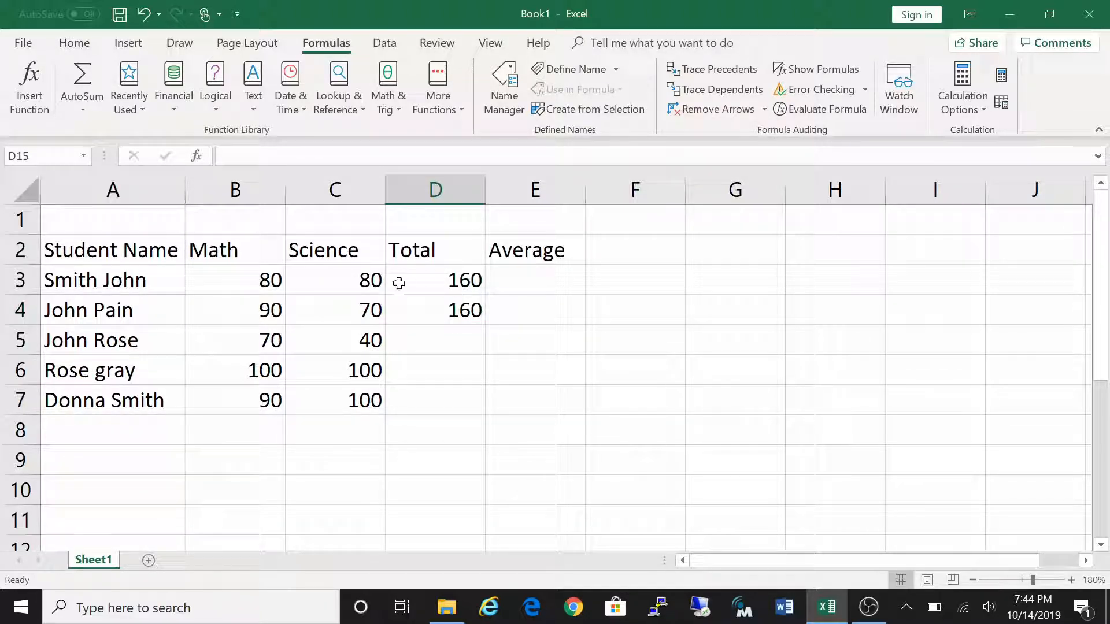
click(456, 314)
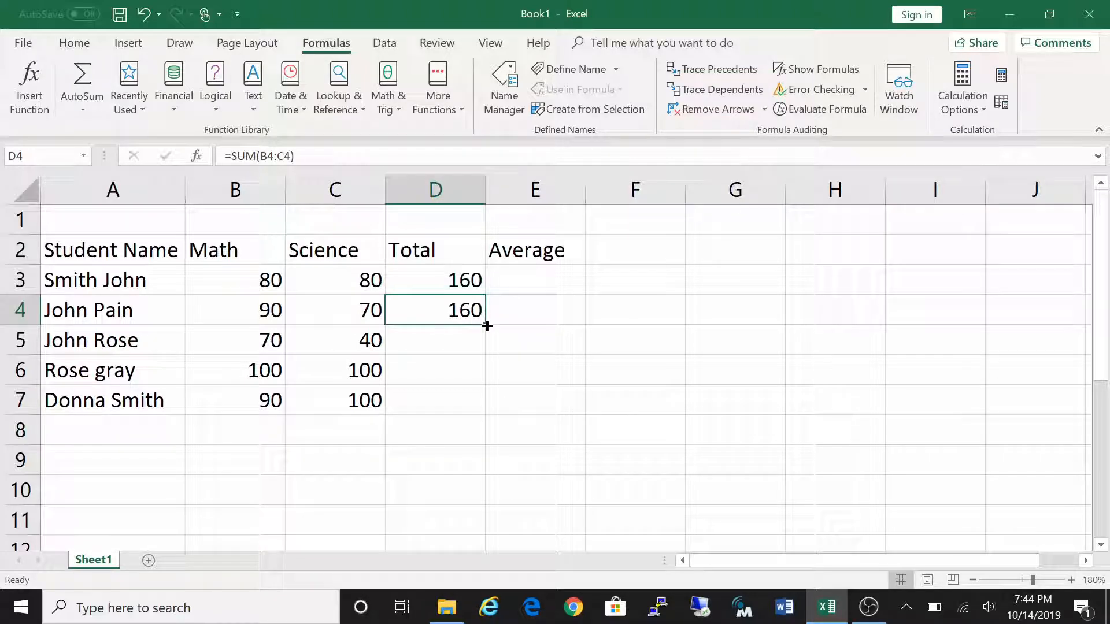
drag(484, 323, 480, 407)
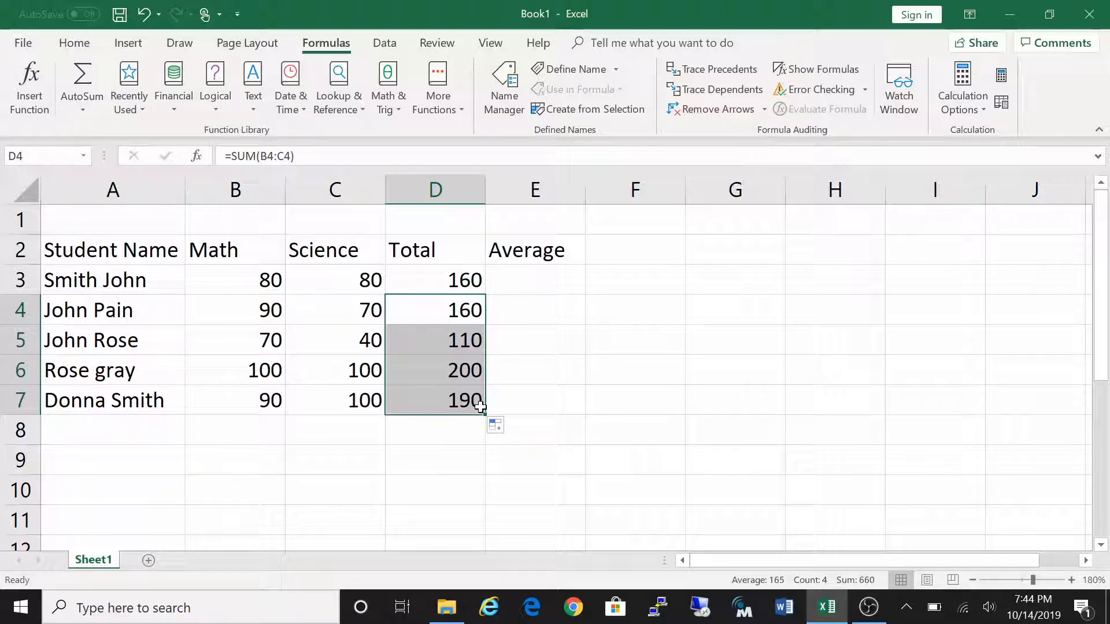
click(455, 341)
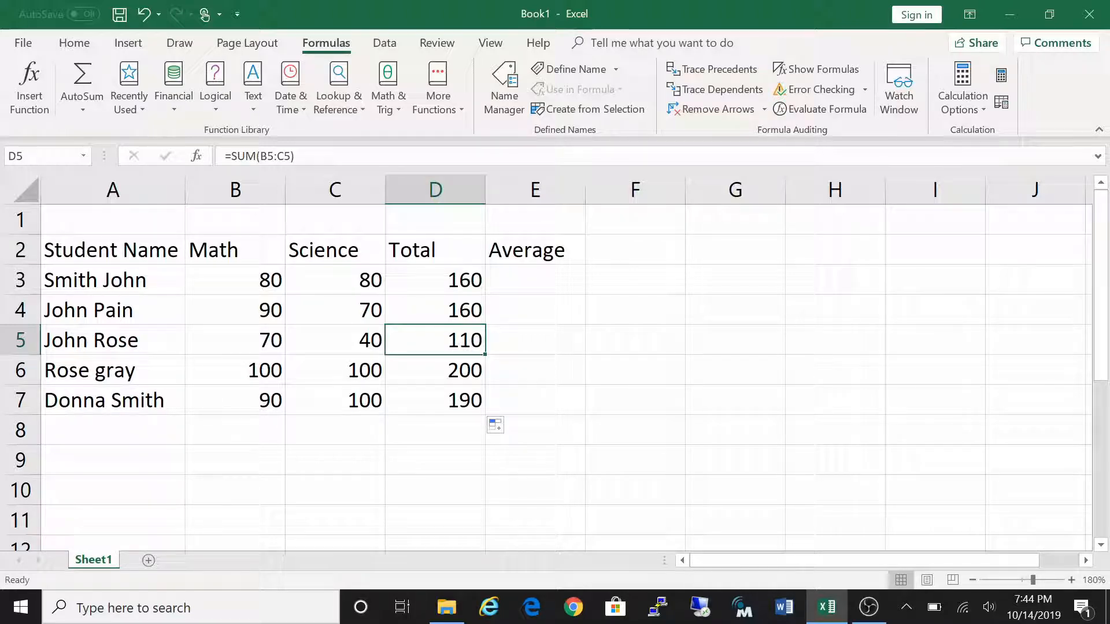
click(423, 367)
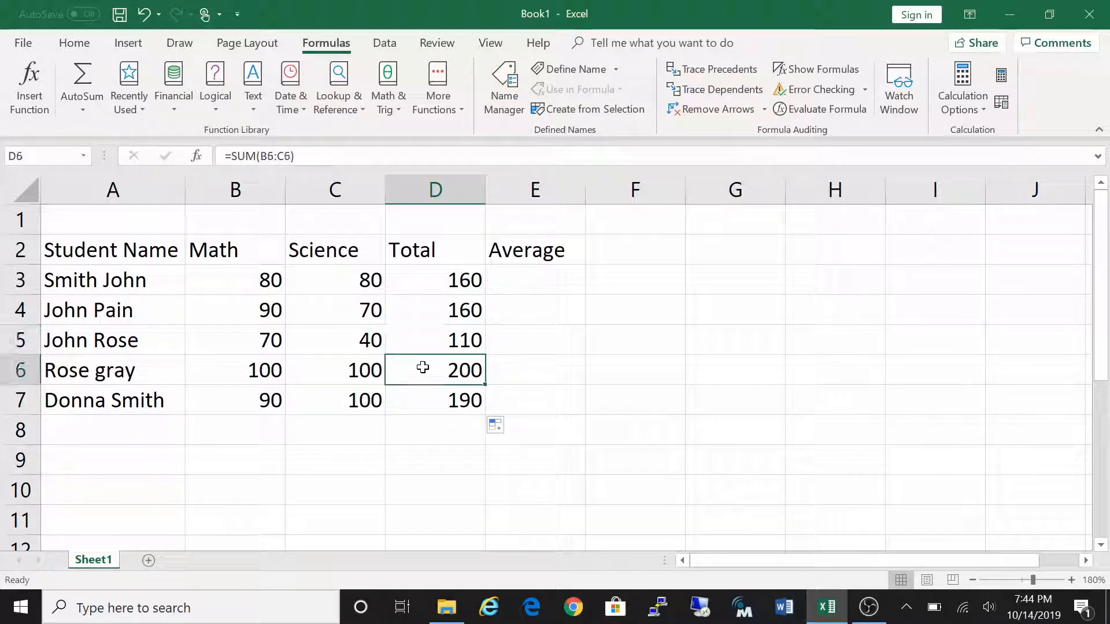
click(432, 400)
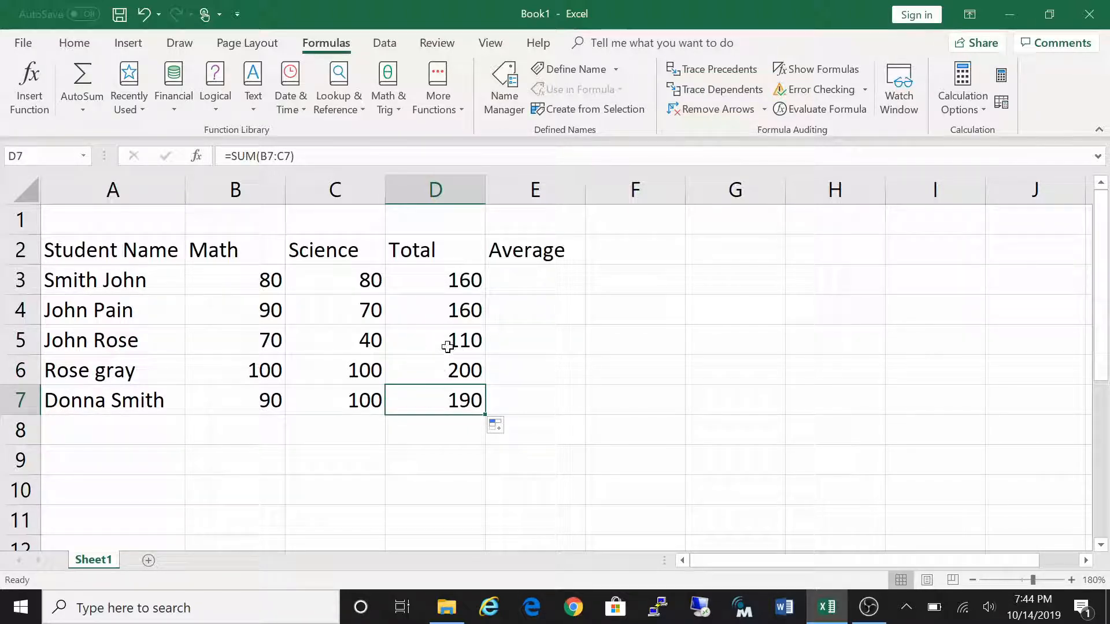
- Clear the totals in D5:D7 and refill them by extending the D4 formula down to D7
drag(446, 342, 448, 403)
key(Delete)
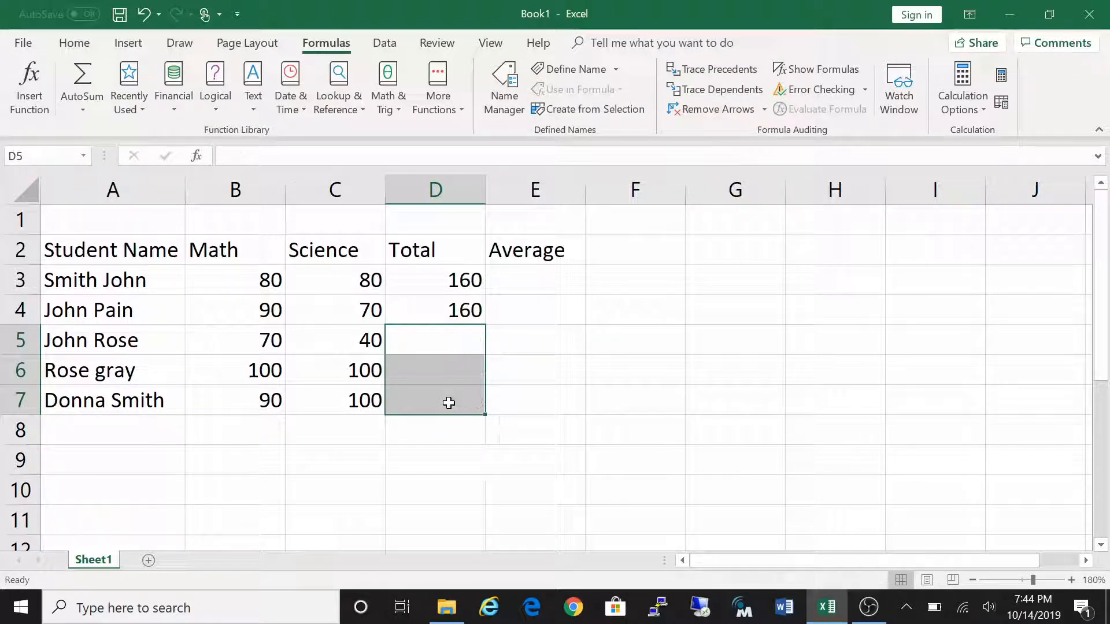
click(467, 312)
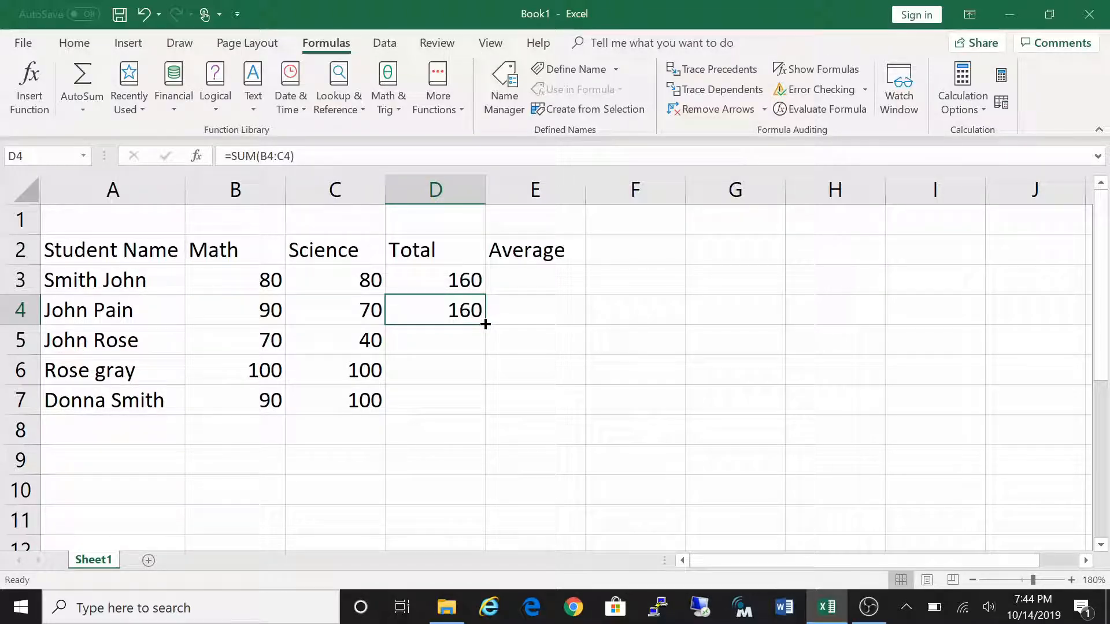
drag(485, 324, 479, 410)
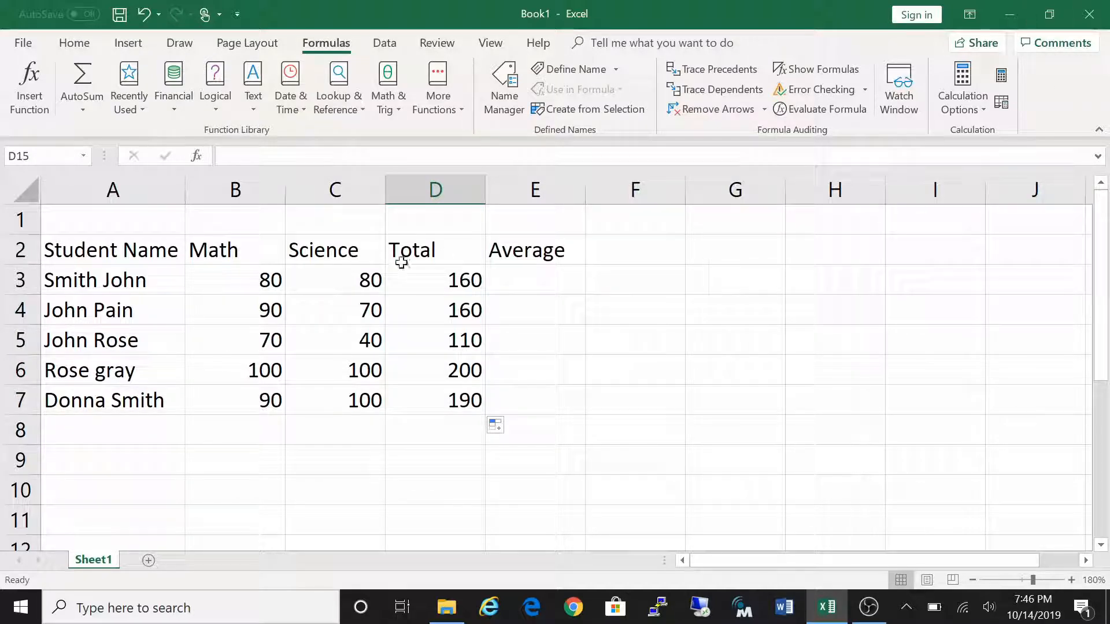
- Calculate the first student's Average in E3 using the AVERAGE function with B3 as Number1 and C3 as Number2
click(517, 281)
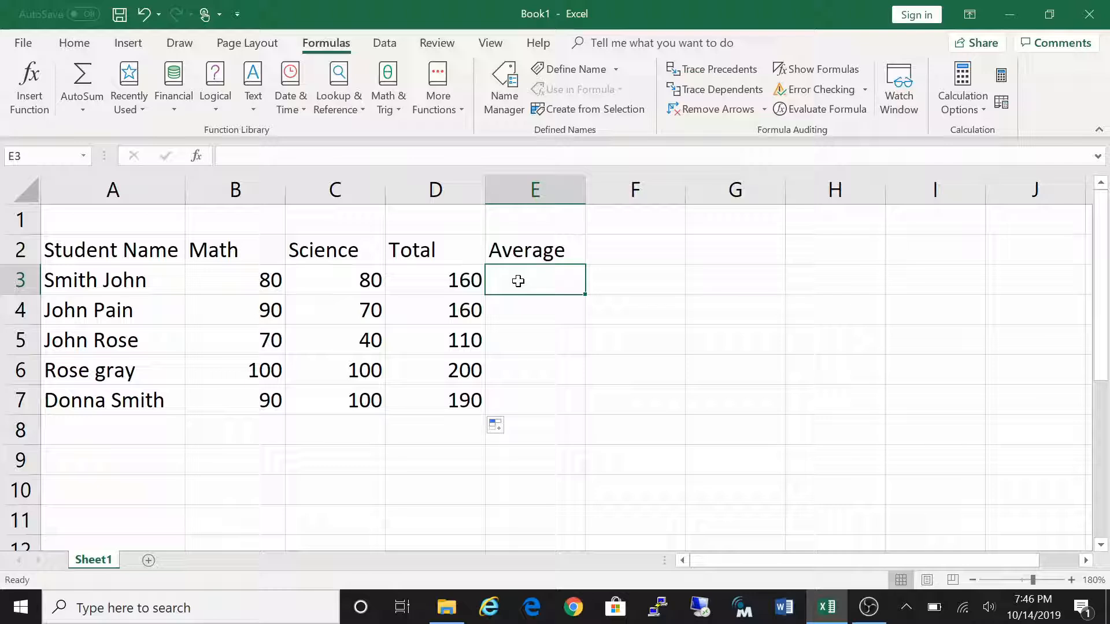
click(82, 111)
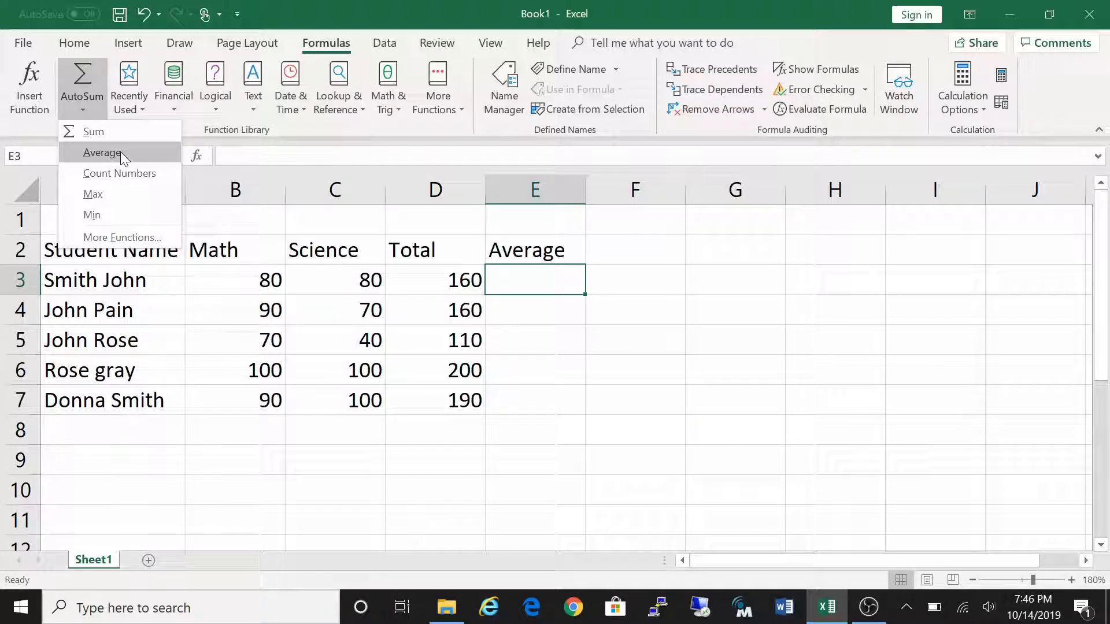
click(102, 152)
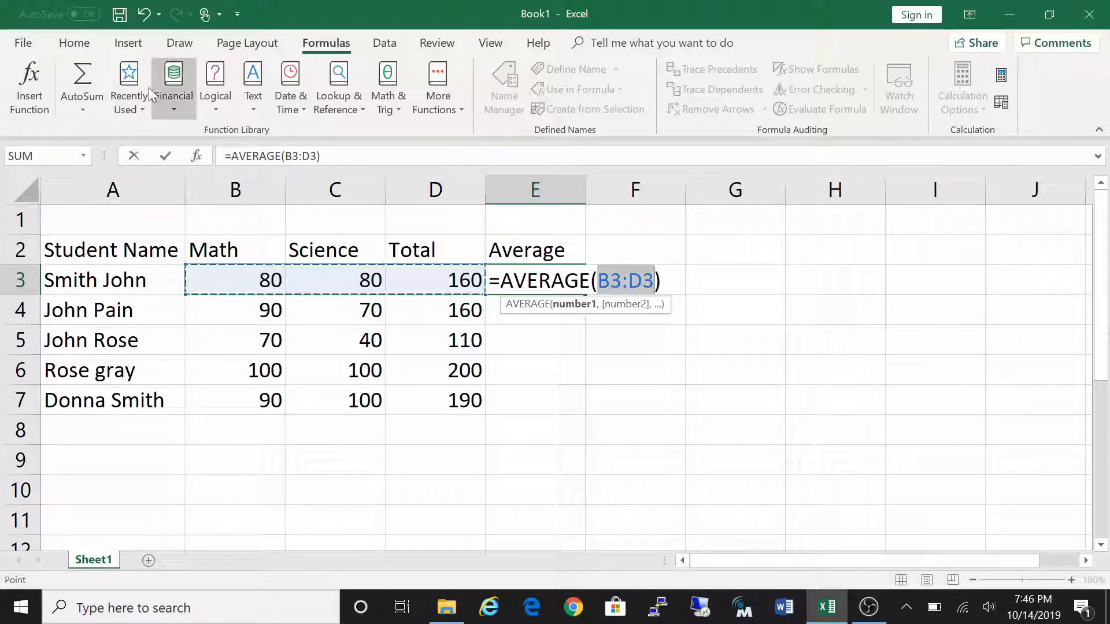
click(27, 92)
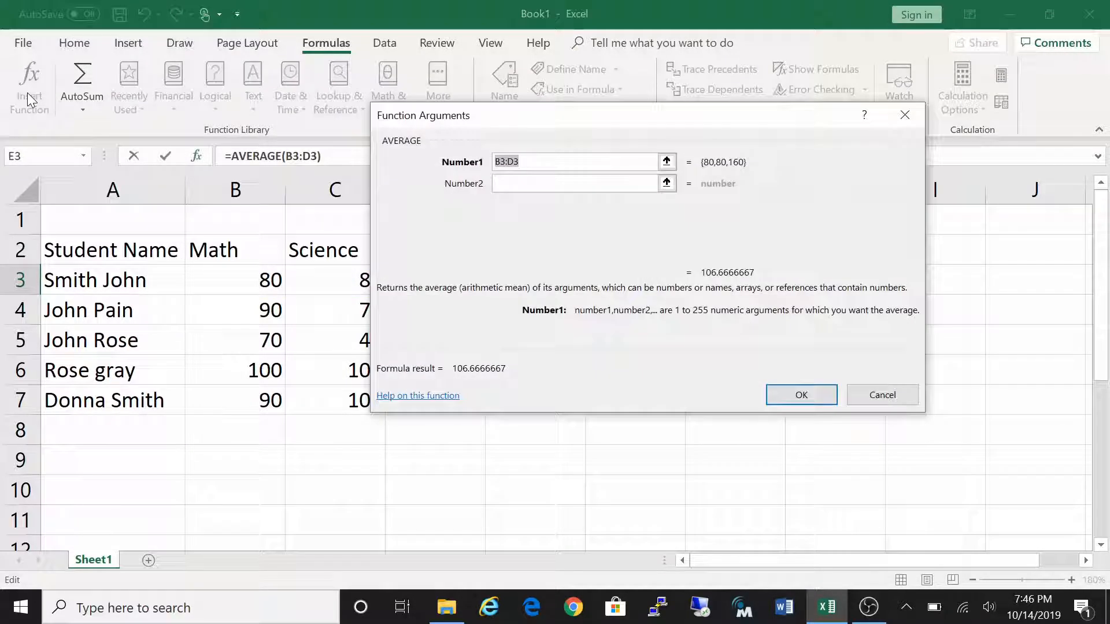
click(666, 165)
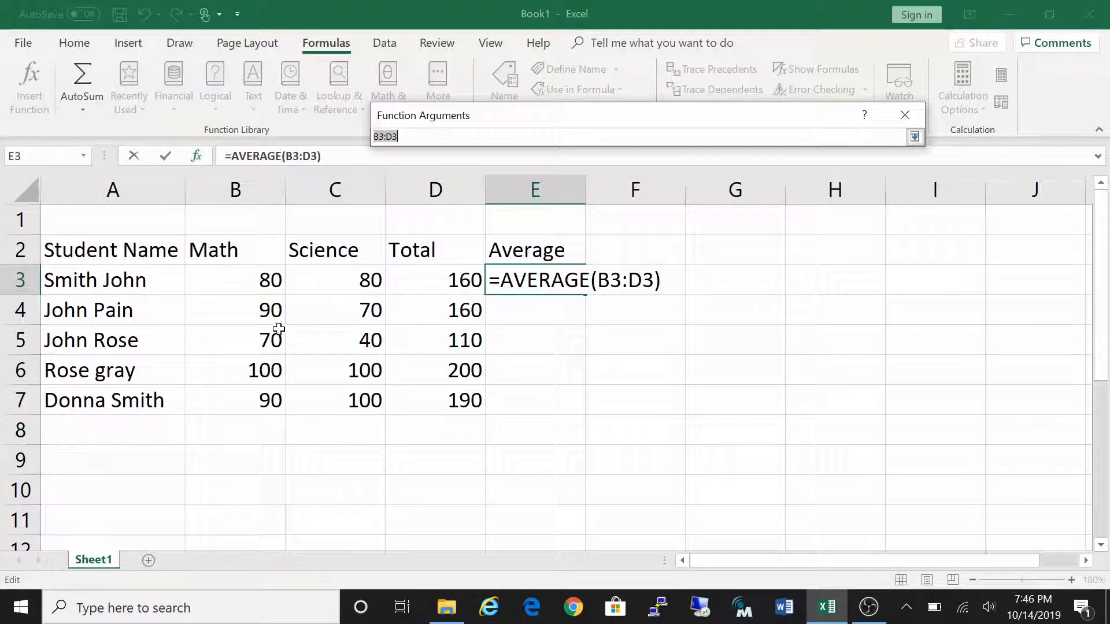
click(263, 286)
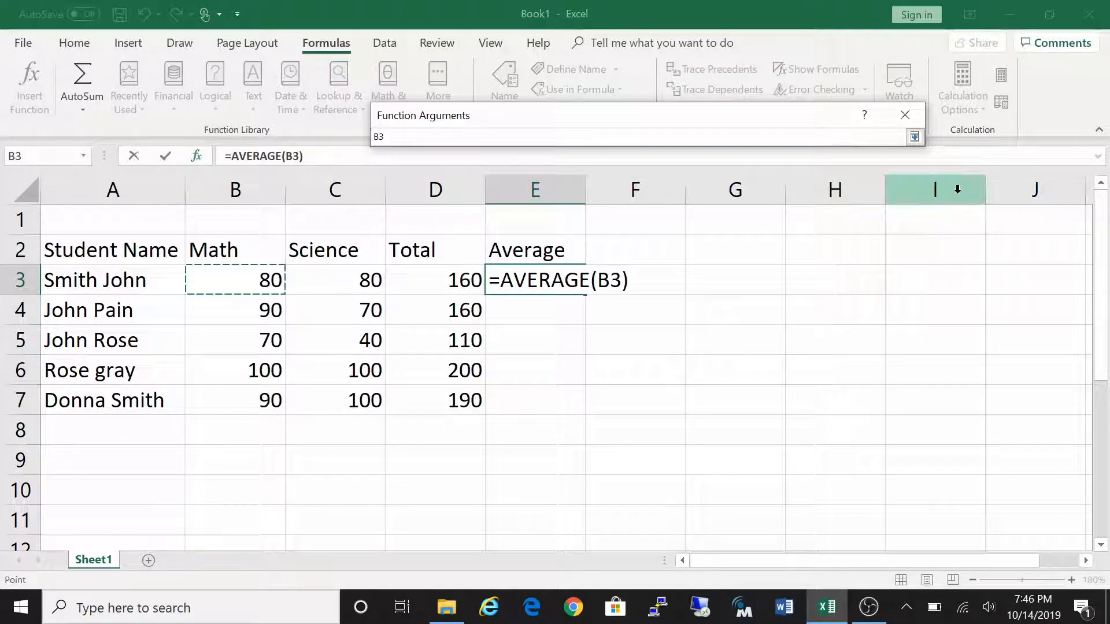
click(915, 137)
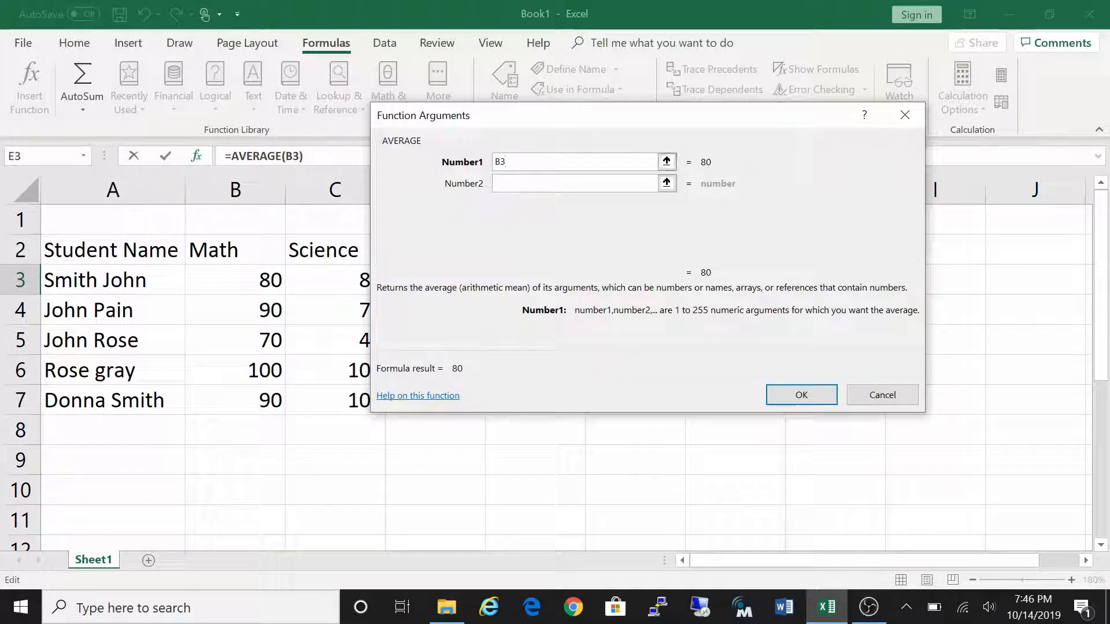
click(666, 183)
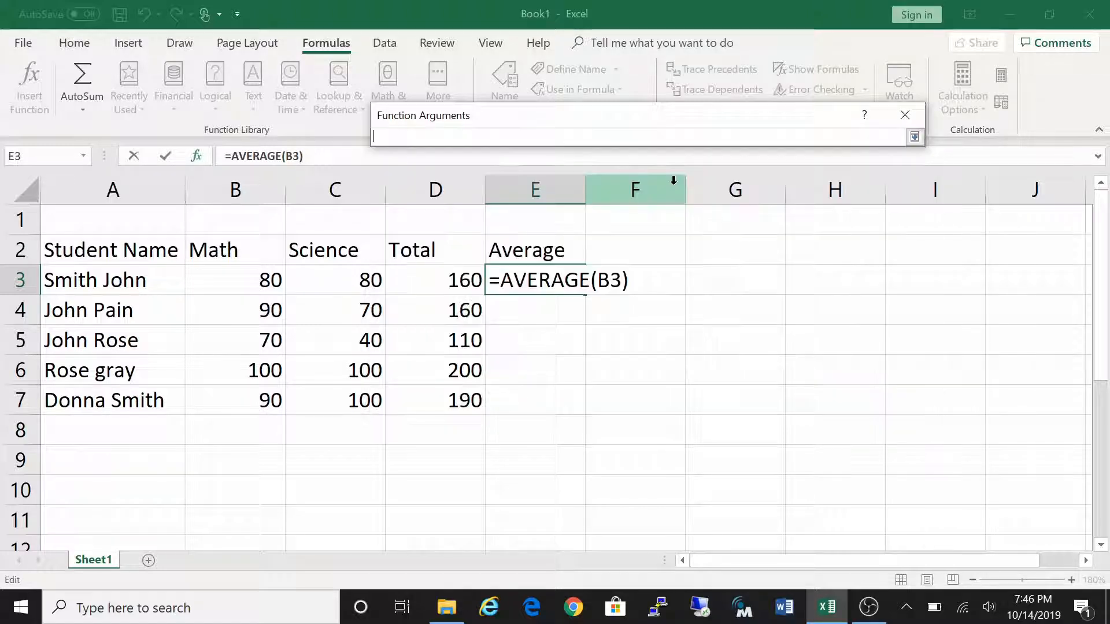
click(365, 280)
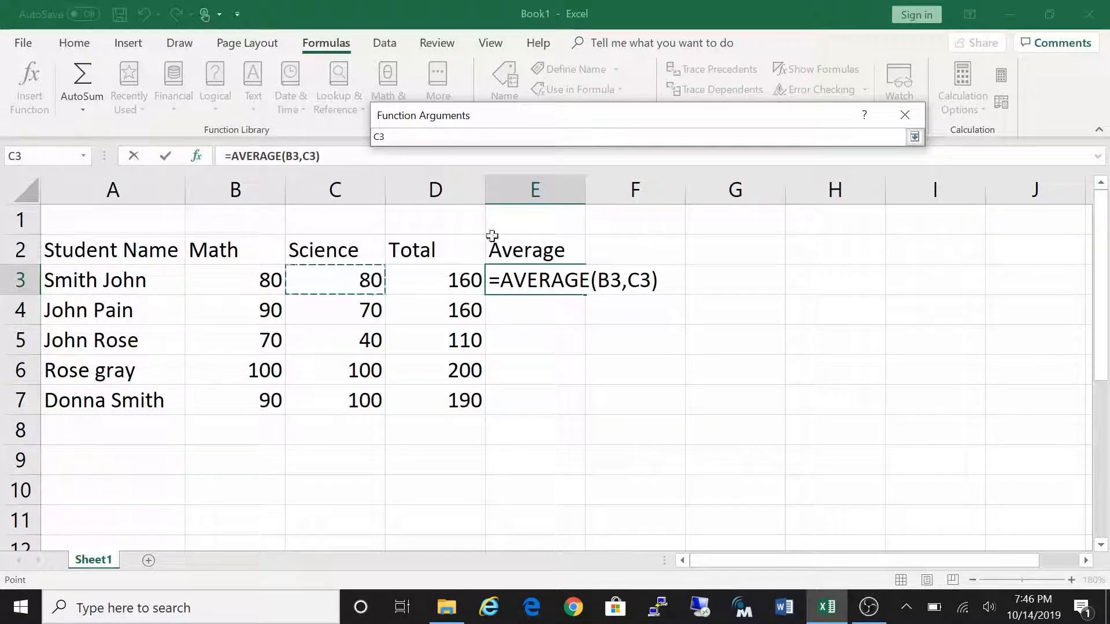
click(914, 137)
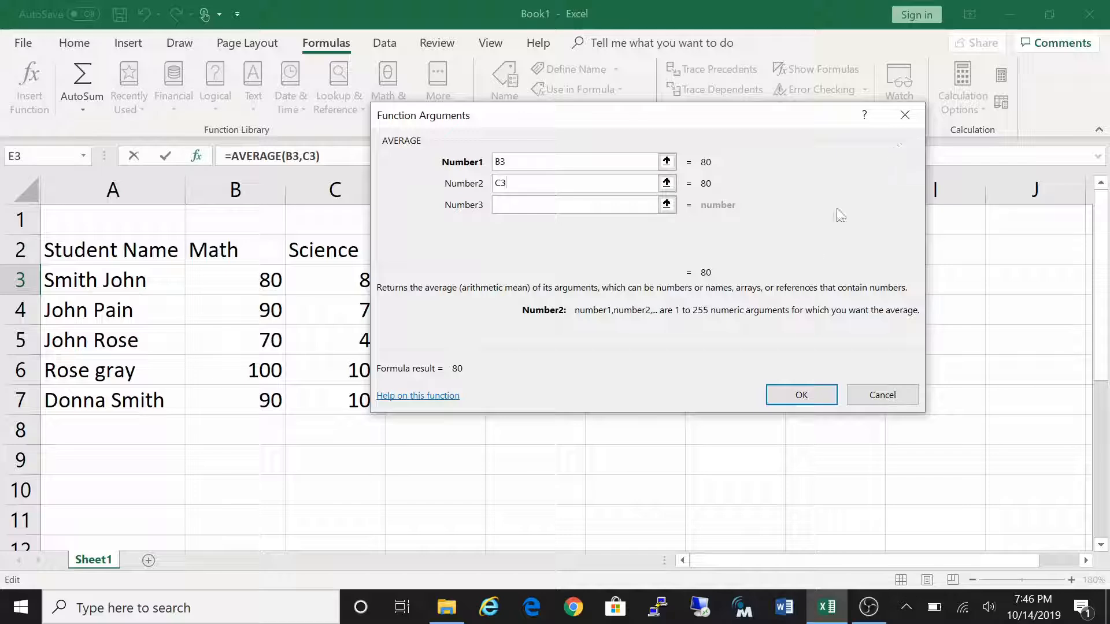
click(802, 396)
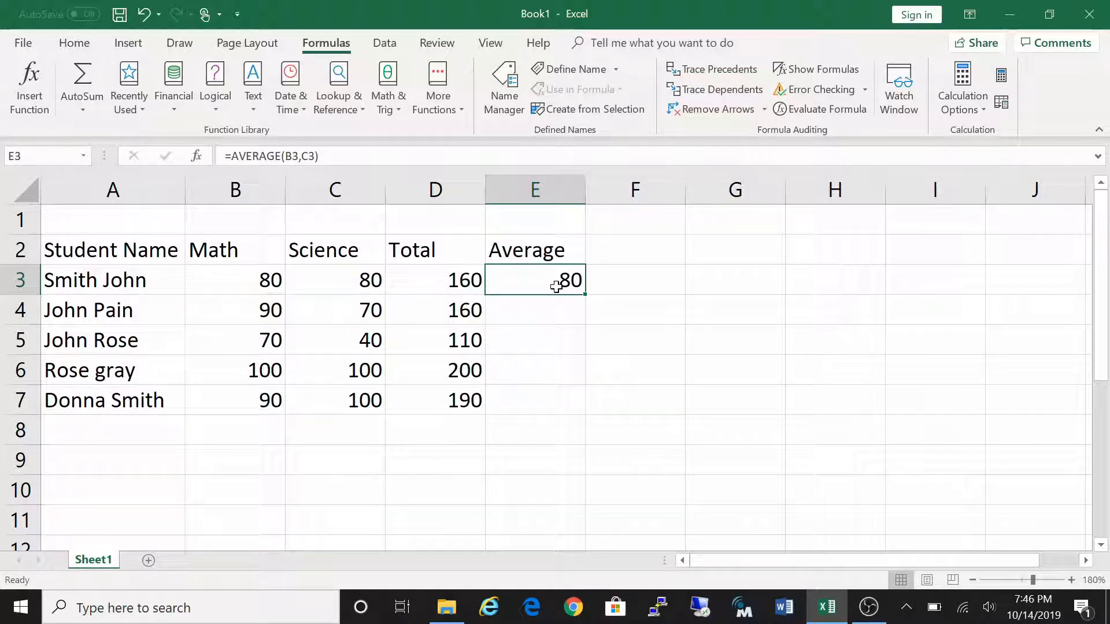
- Calculate the second student's Average in E4 using the AVERAGE function with B4 as Number1 and C4 as Number2
click(549, 312)
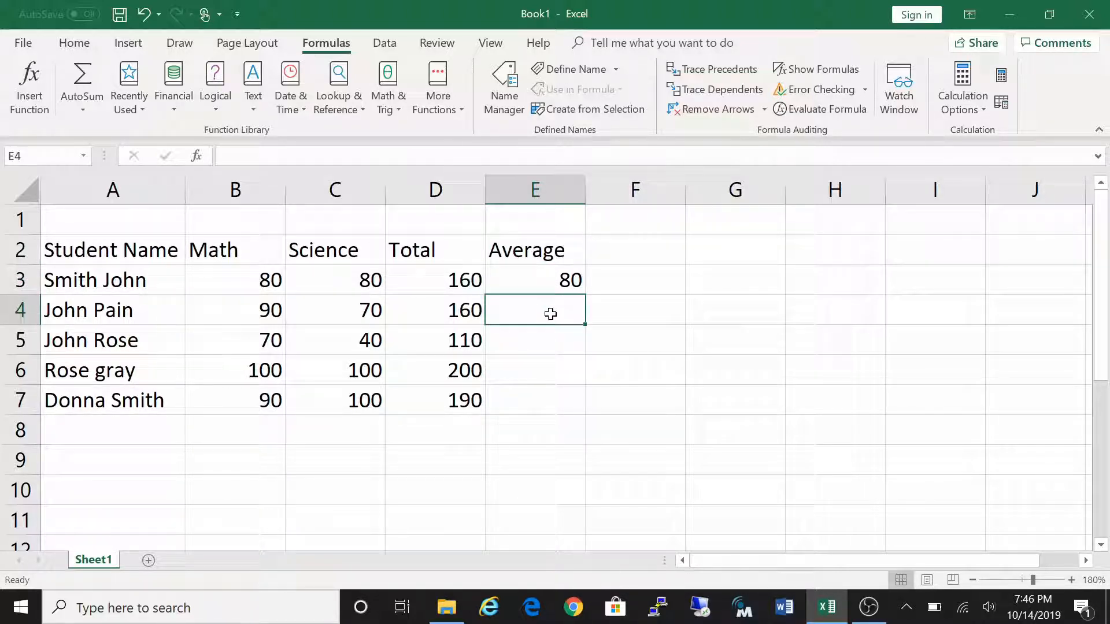
click(84, 105)
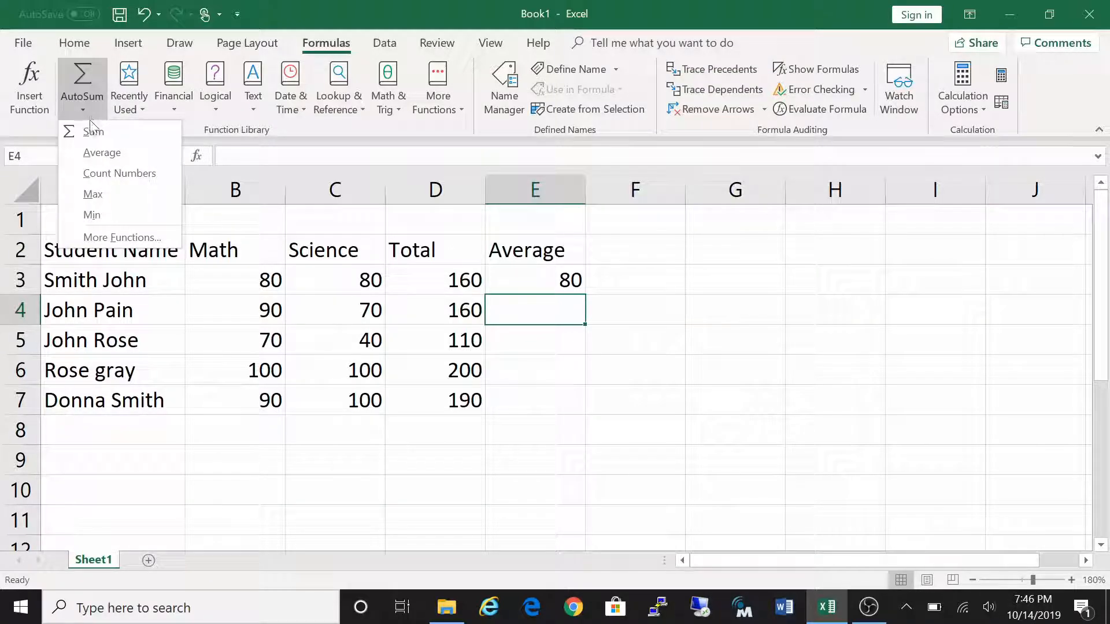
click(98, 151)
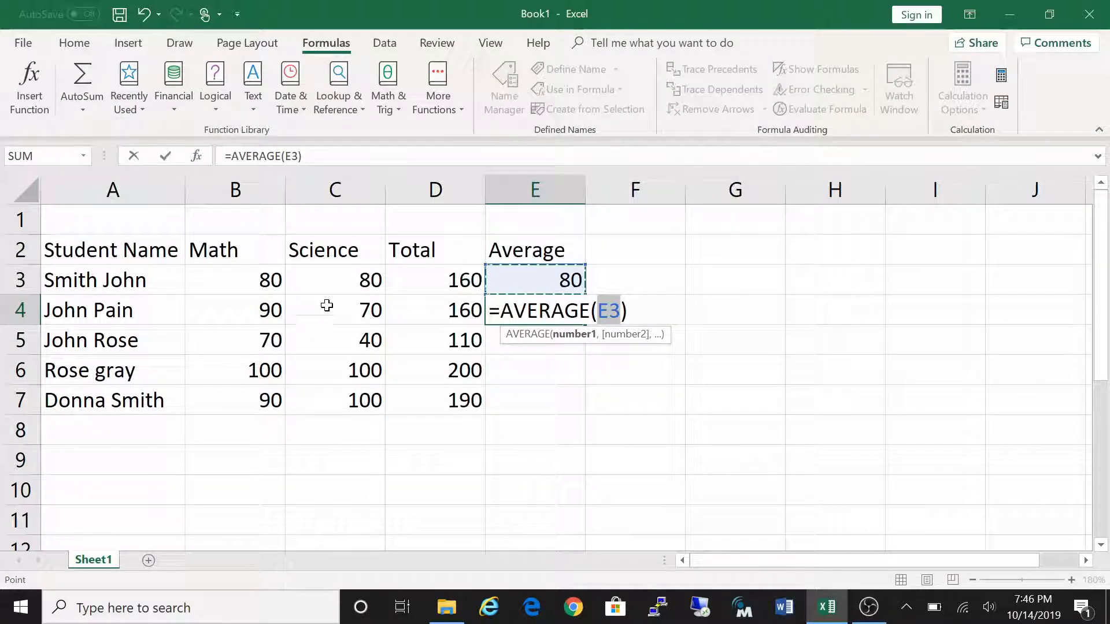
click(22, 95)
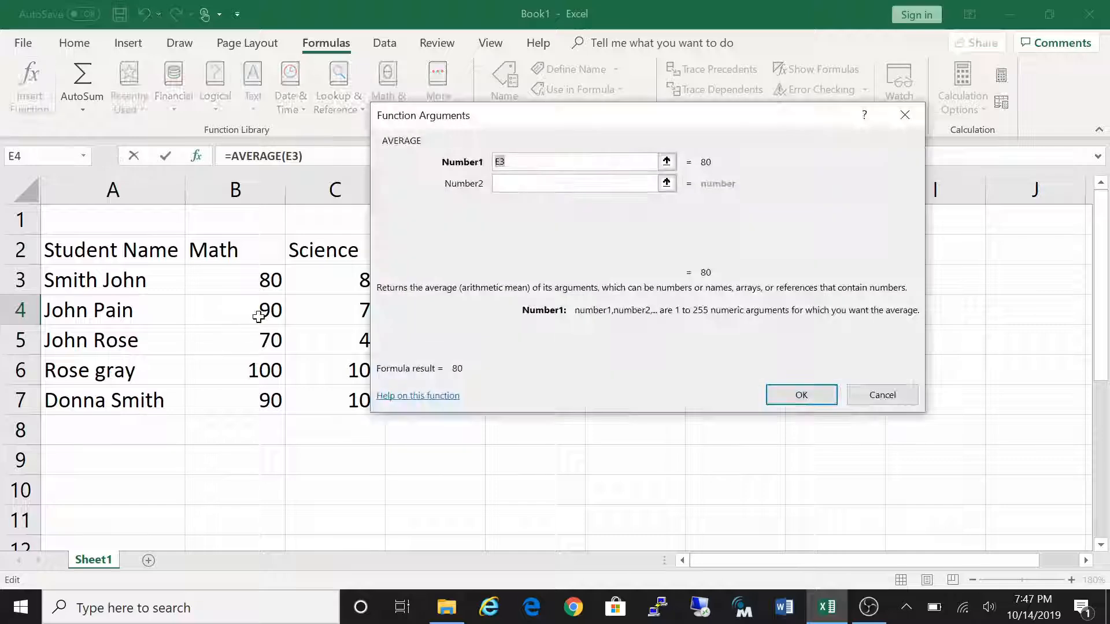
click(667, 162)
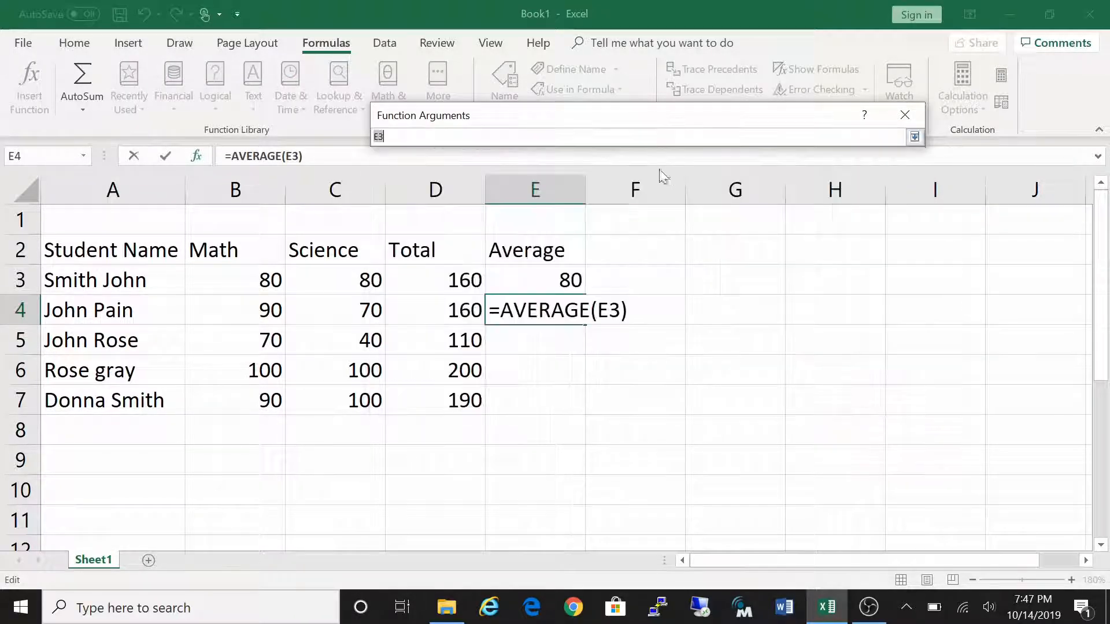
click(258, 315)
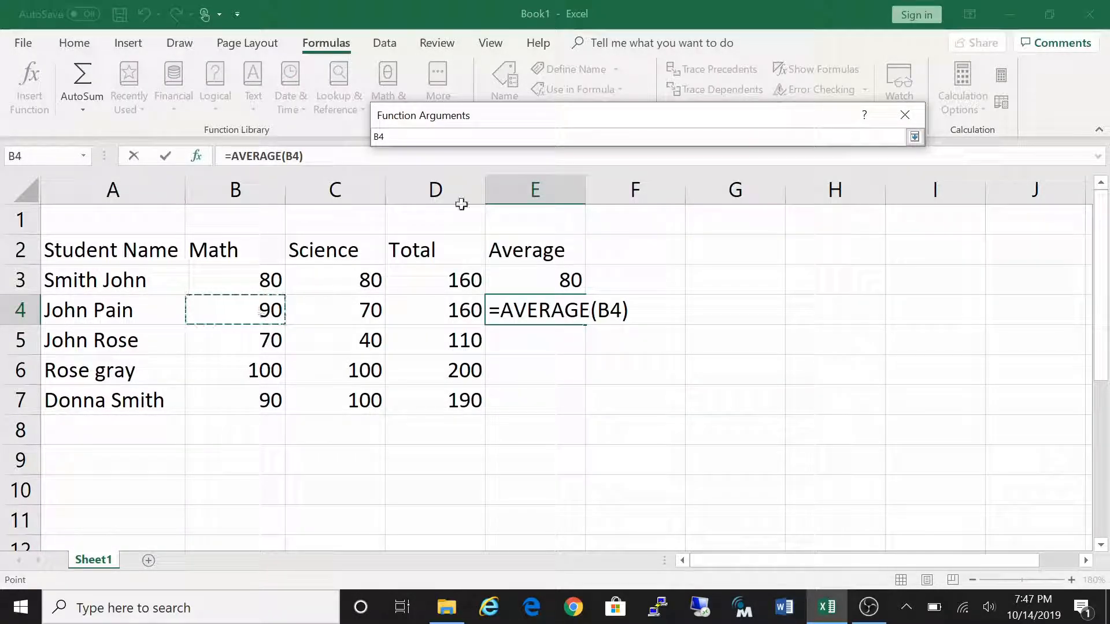
click(914, 137)
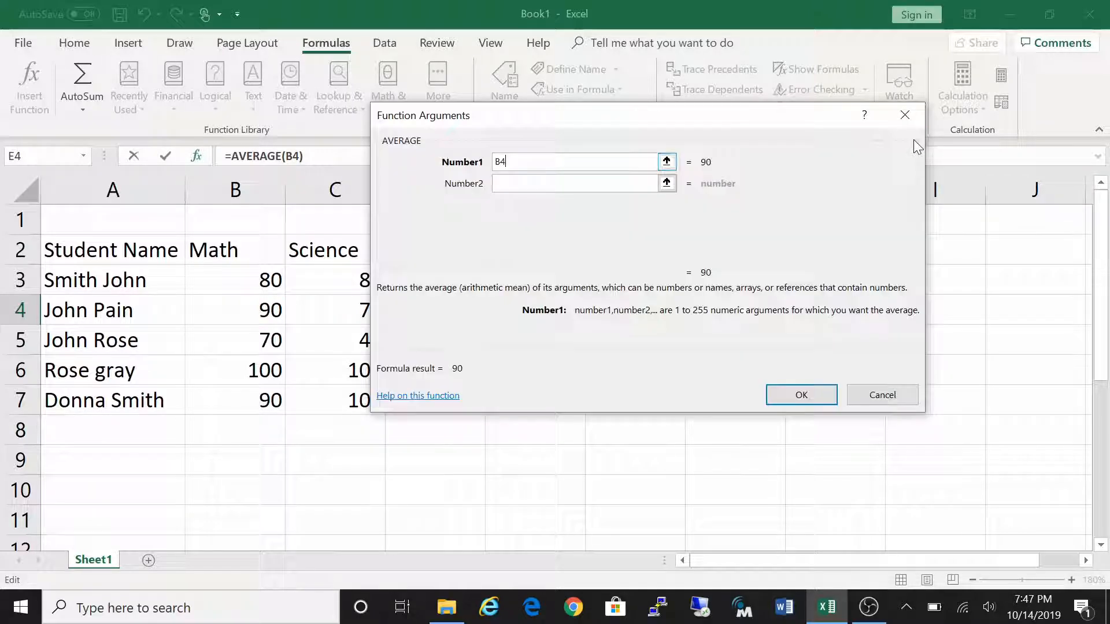
click(667, 183)
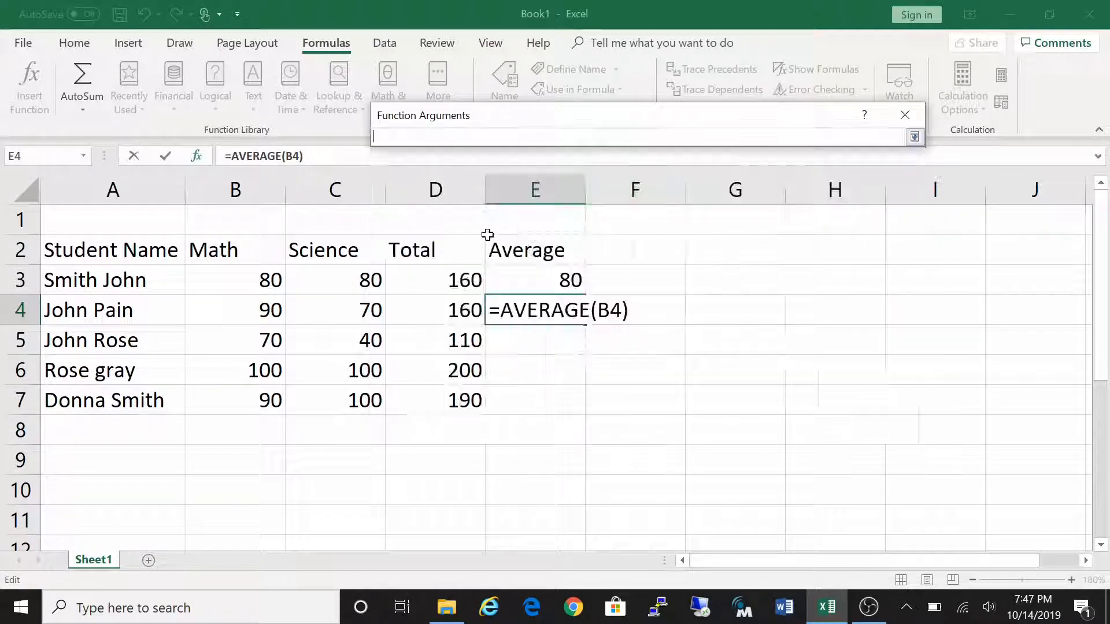
click(360, 313)
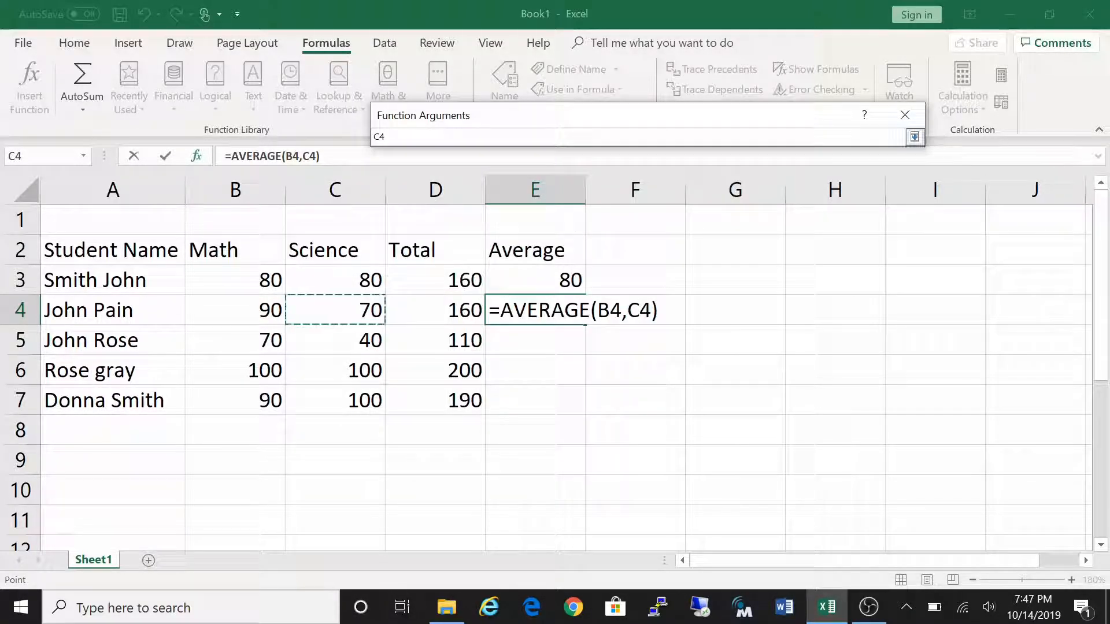
click(914, 137)
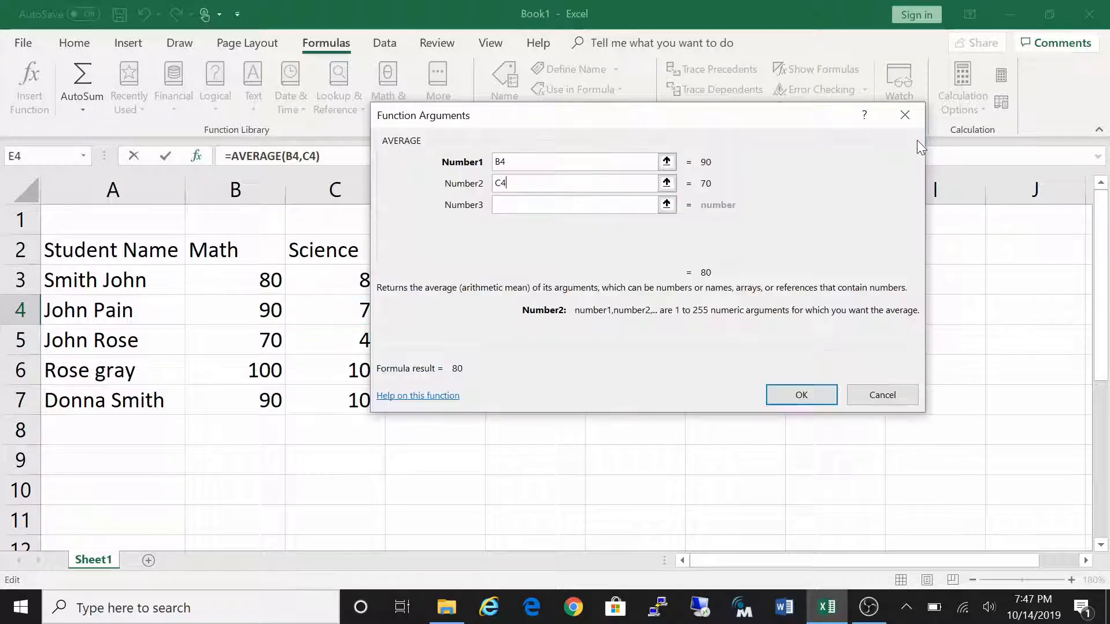
click(794, 396)
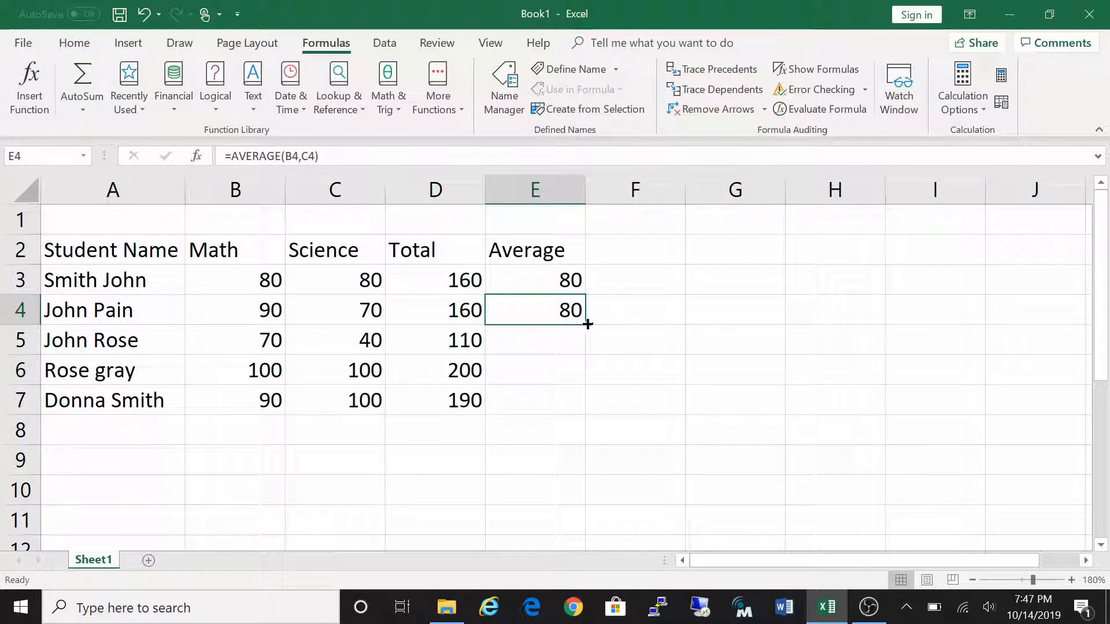
- Fill the AVERAGE formula from E4 down to E7 and check the copied formulas in E5, E6 and E7
drag(584, 326, 582, 407)
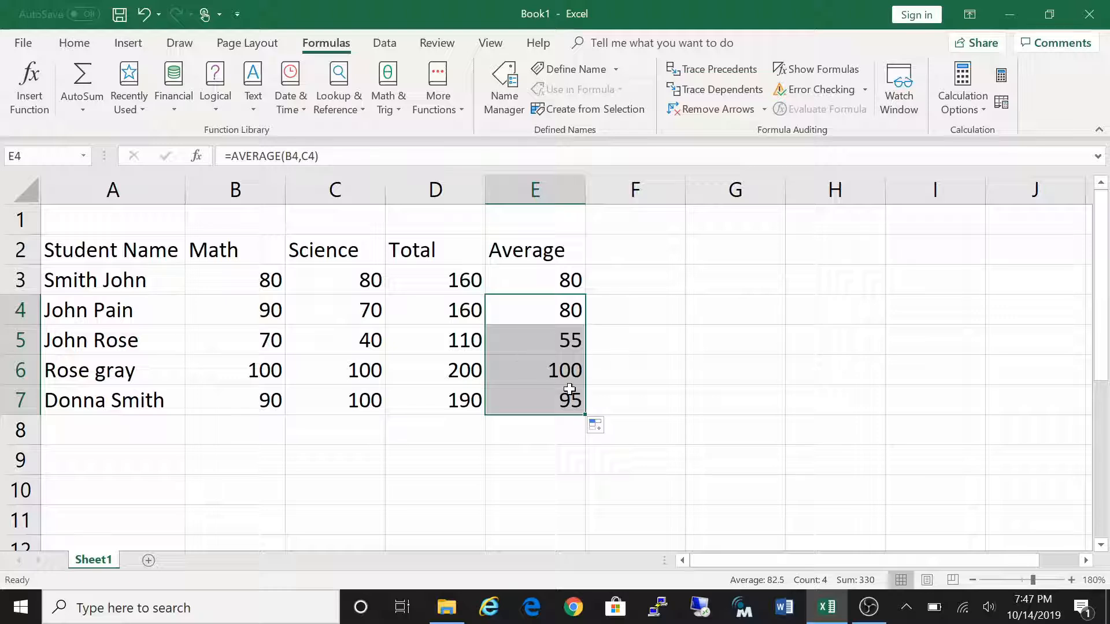
click(530, 340)
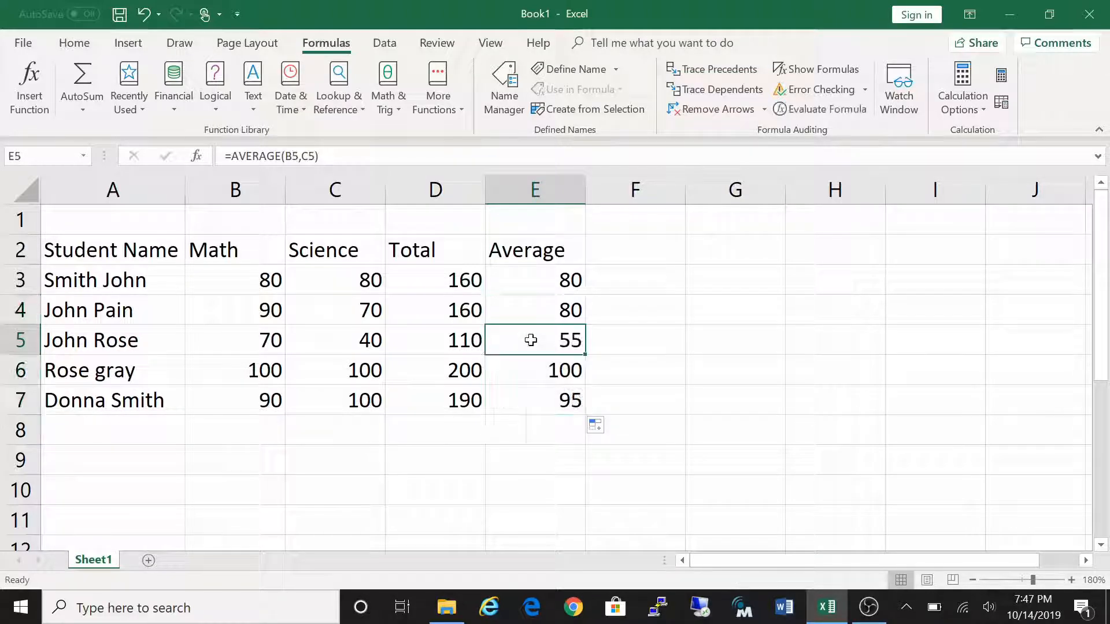
click(528, 368)
click(530, 400)
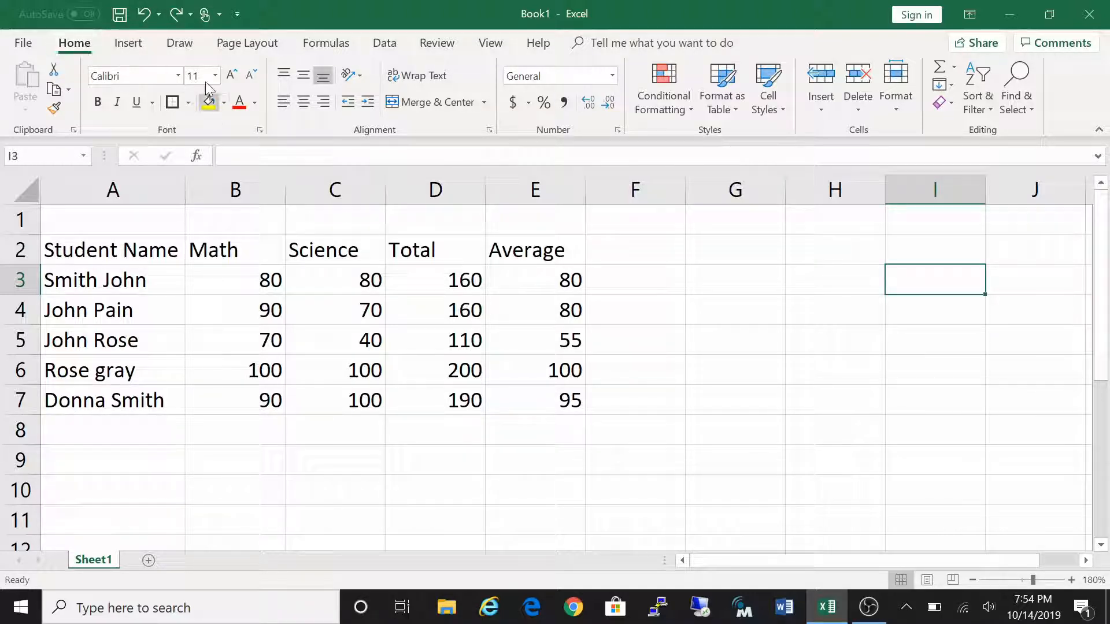
- Apply Thick Outside Borders to the empty cell I3 and to the whole marks table A2:E7
click(188, 105)
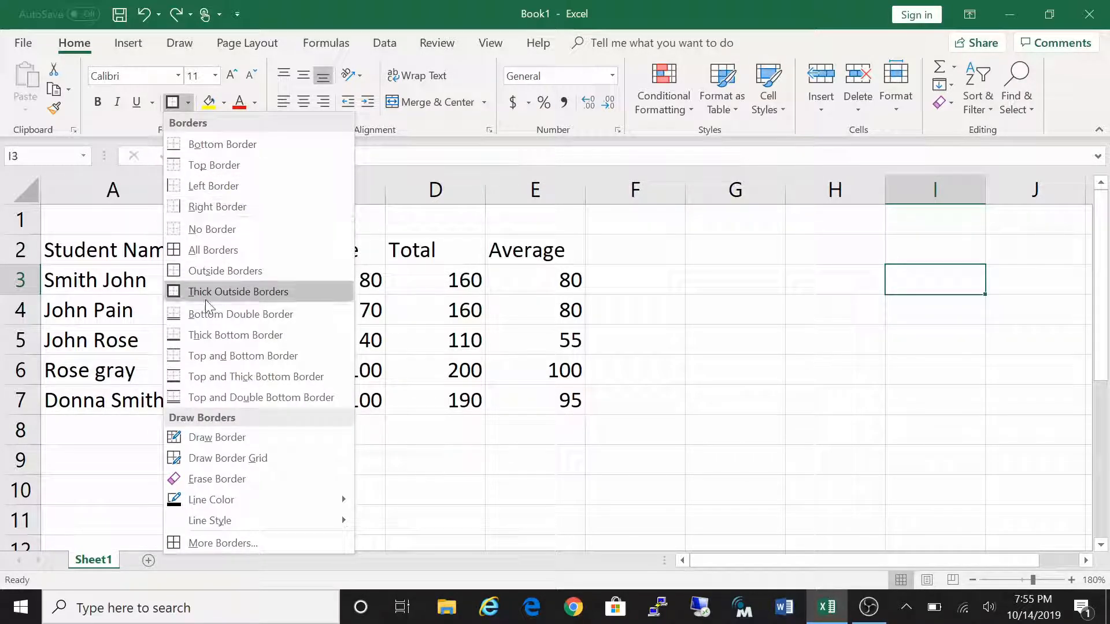
click(239, 293)
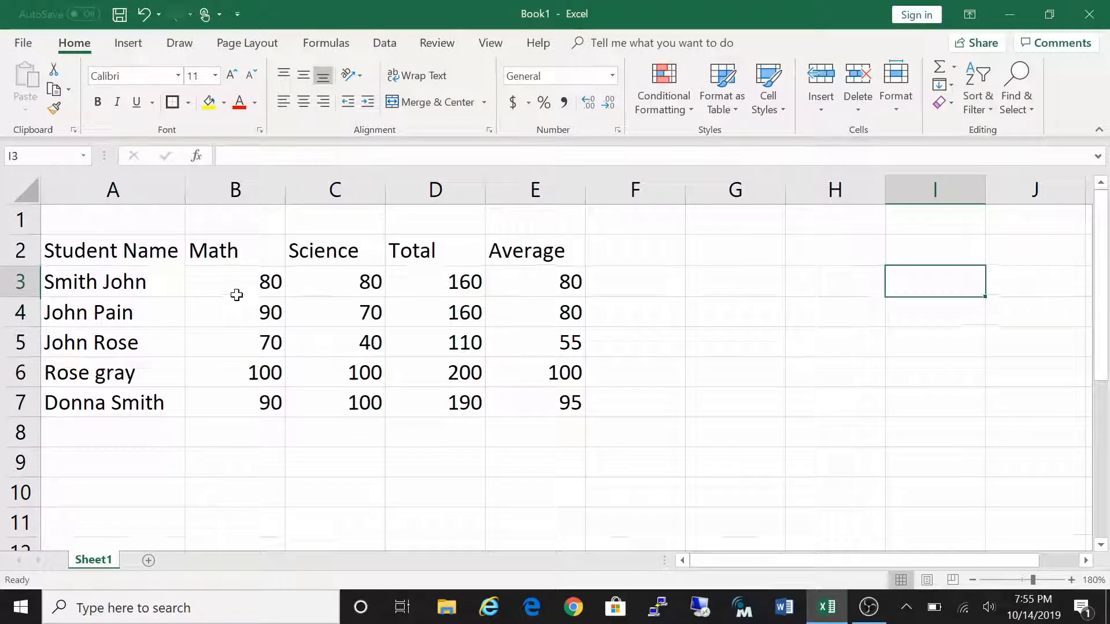
drag(87, 251, 532, 411)
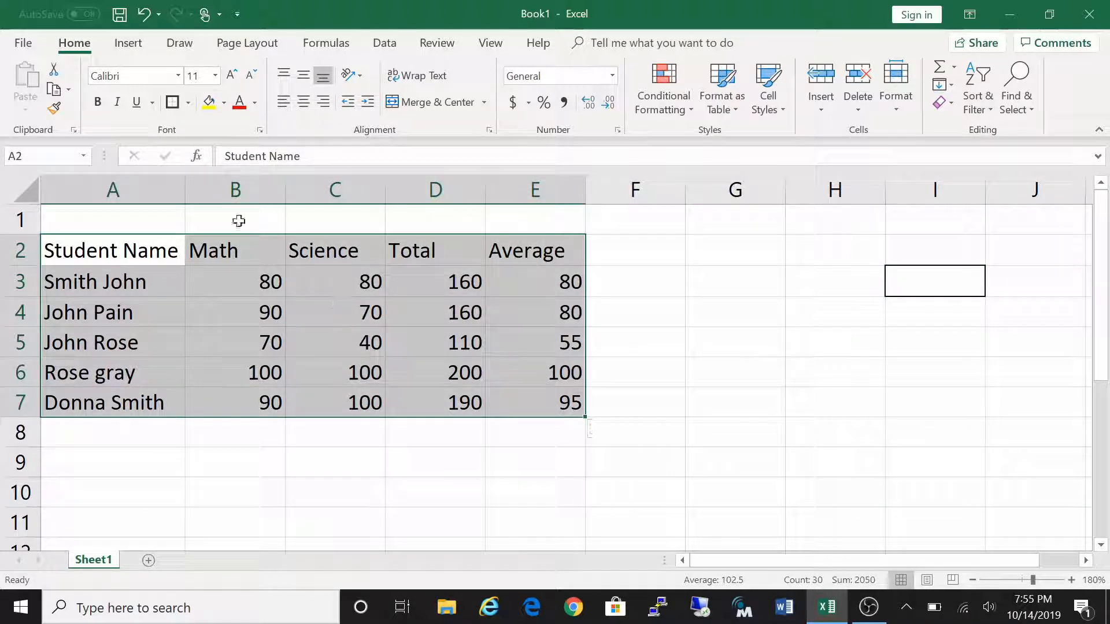
click(171, 105)
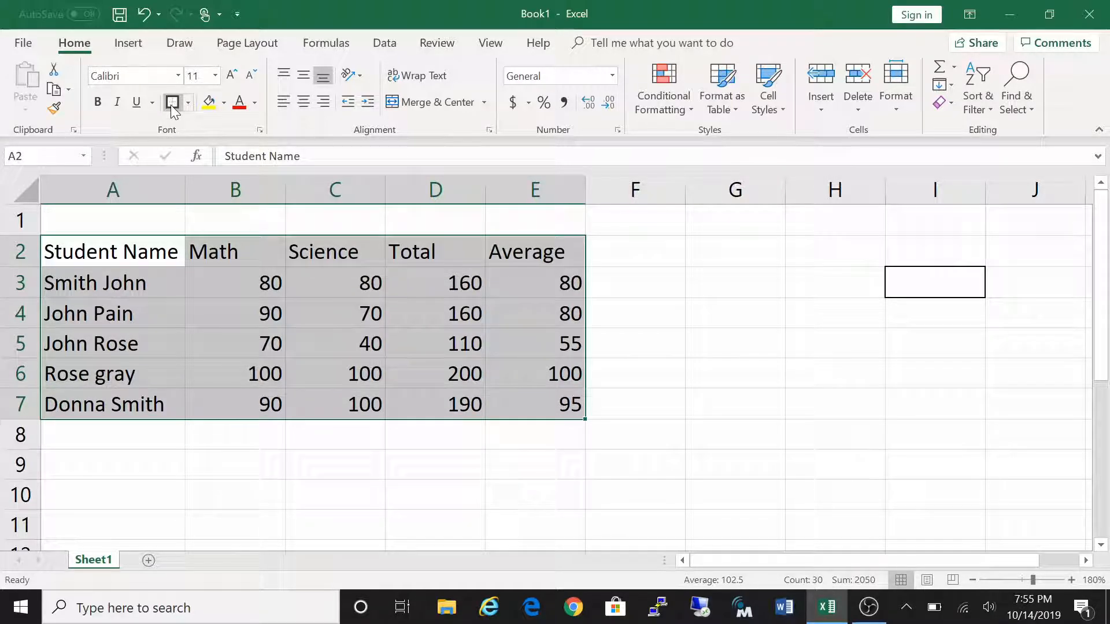
click(795, 339)
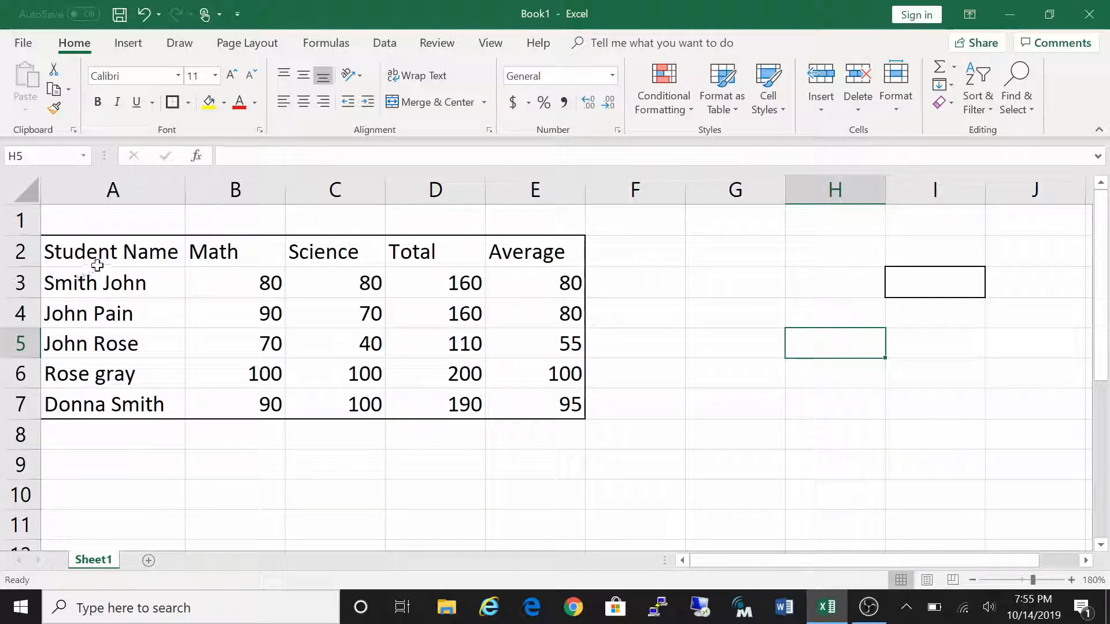
- Outline each of the table columns A2:A7, B2:B7, C2:C7 and D2:D7 separately with Thick Outside Borders
drag(115, 255, 117, 398)
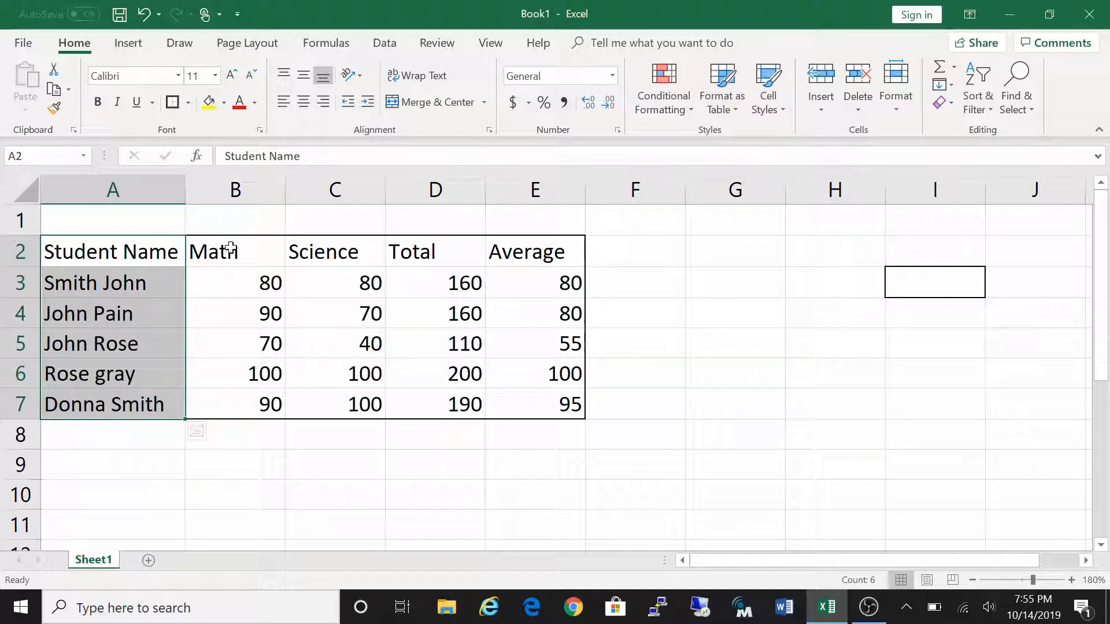
drag(240, 280, 262, 406)
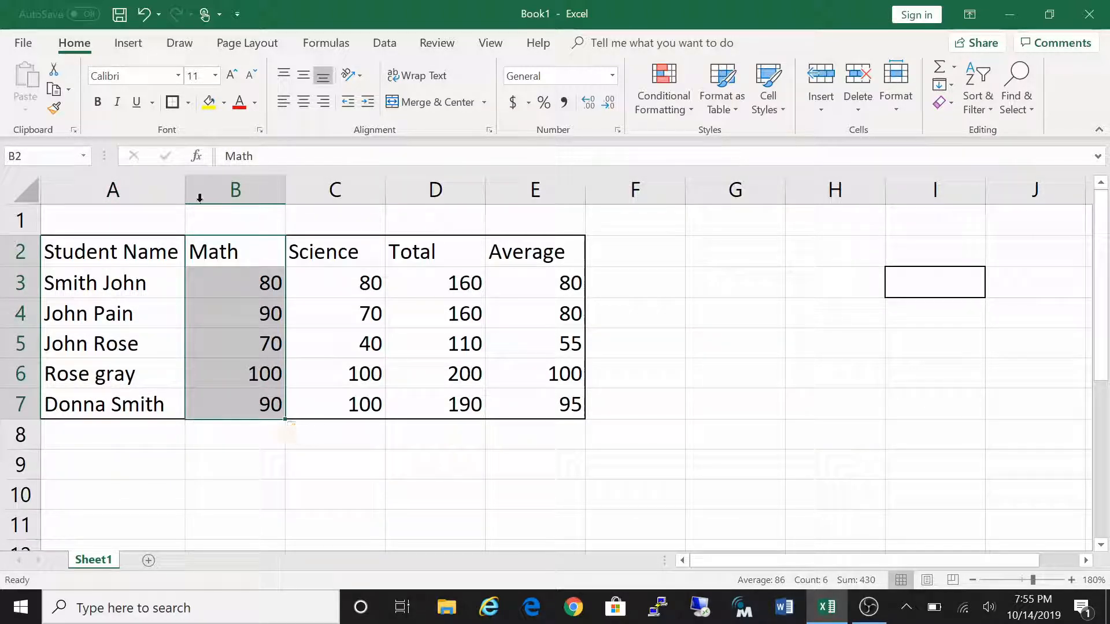
click(172, 108)
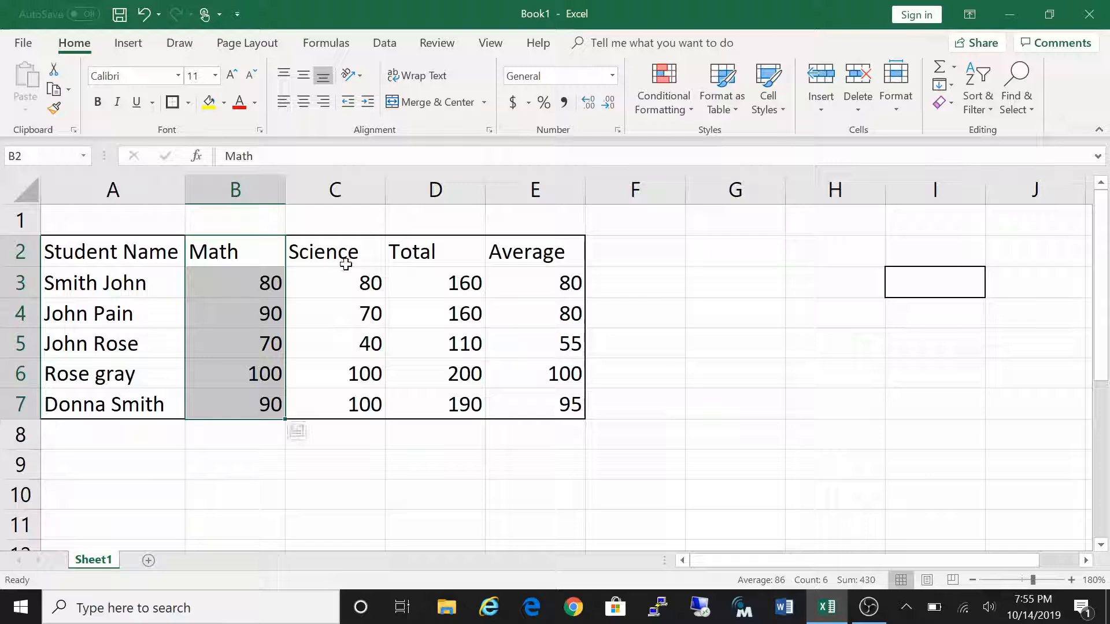
drag(346, 264, 362, 404)
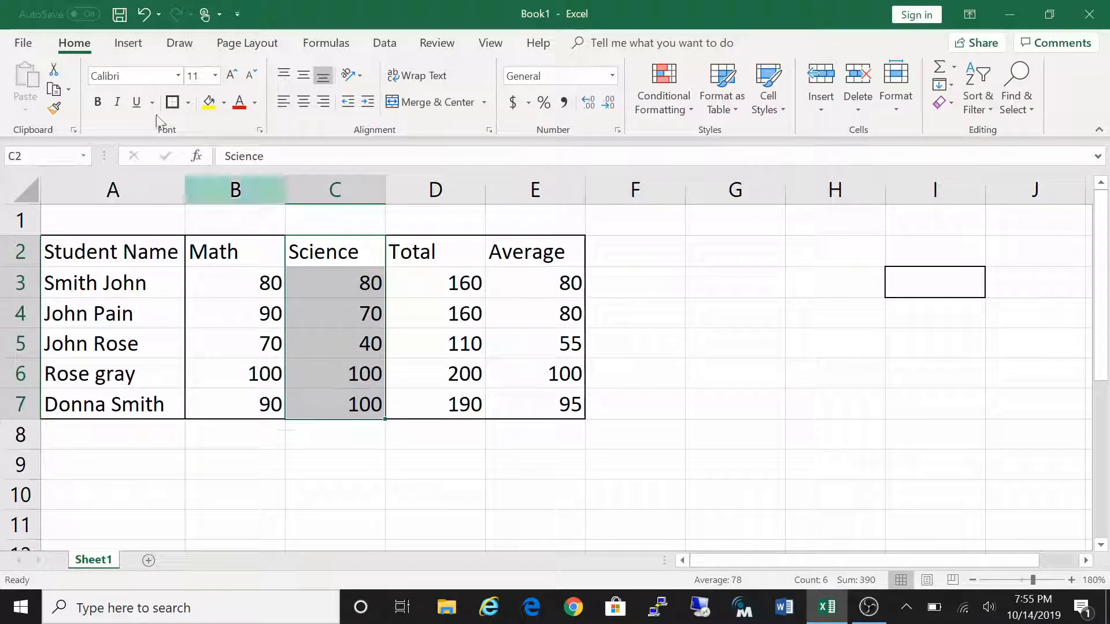
click(172, 101)
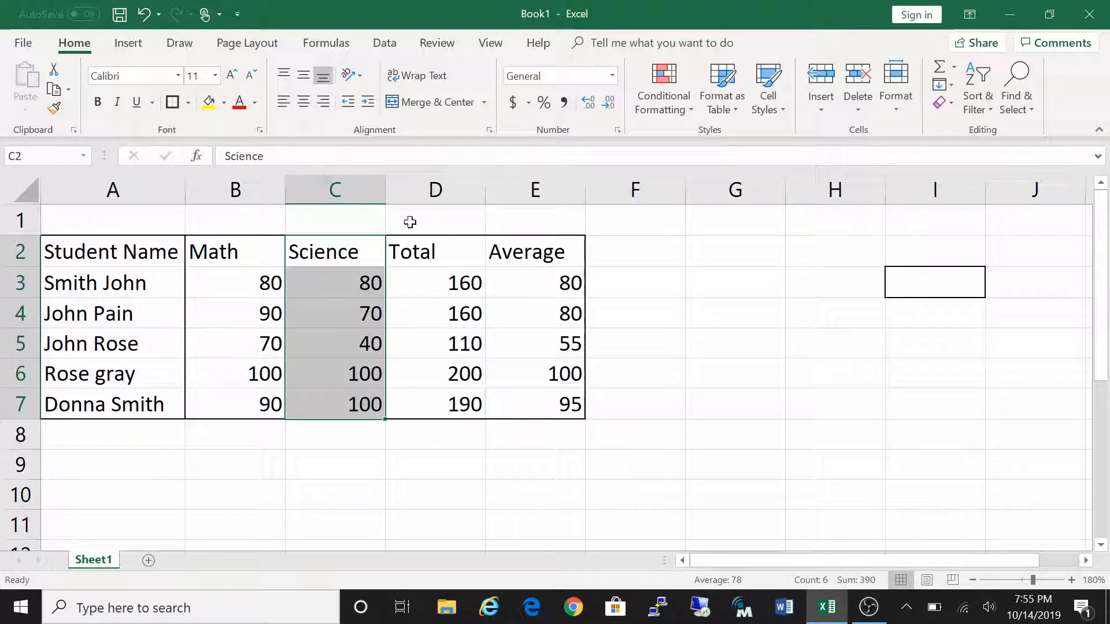
drag(425, 250, 452, 409)
click(169, 107)
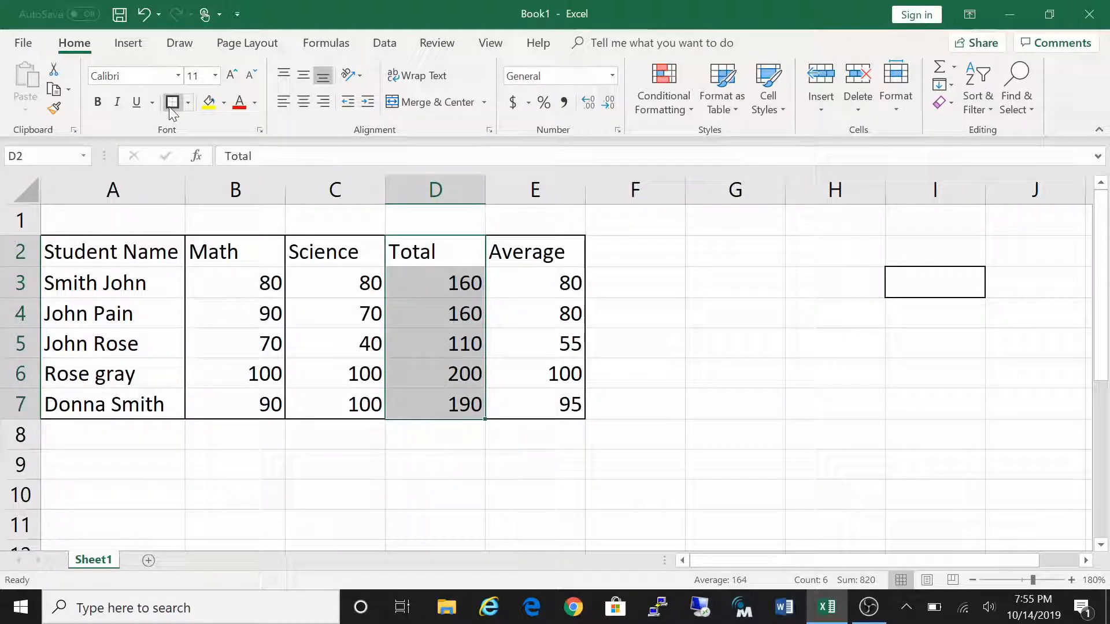
click(648, 346)
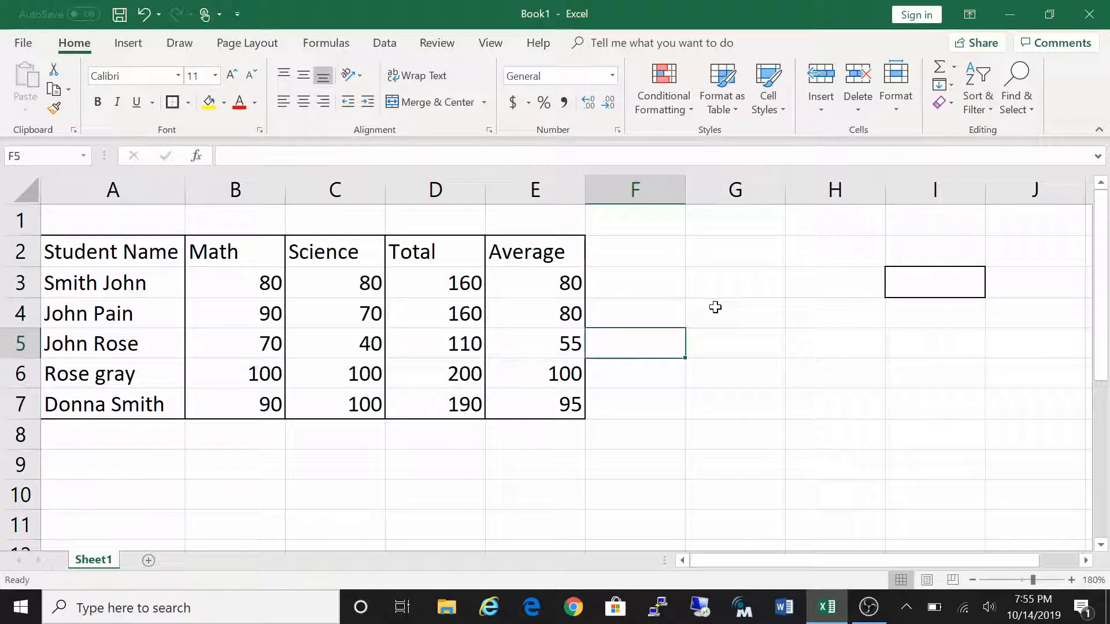
- Apply Thick Outside Borders to the empty block G4:H5 and to the single cell G4 inside it
drag(715, 307, 858, 349)
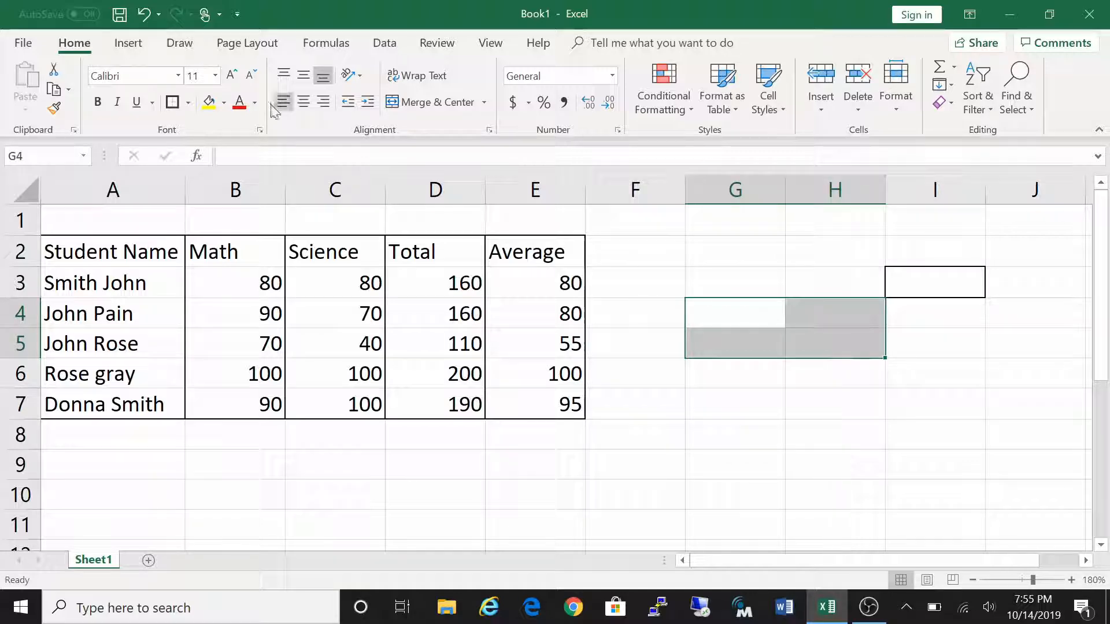
click(173, 102)
click(716, 396)
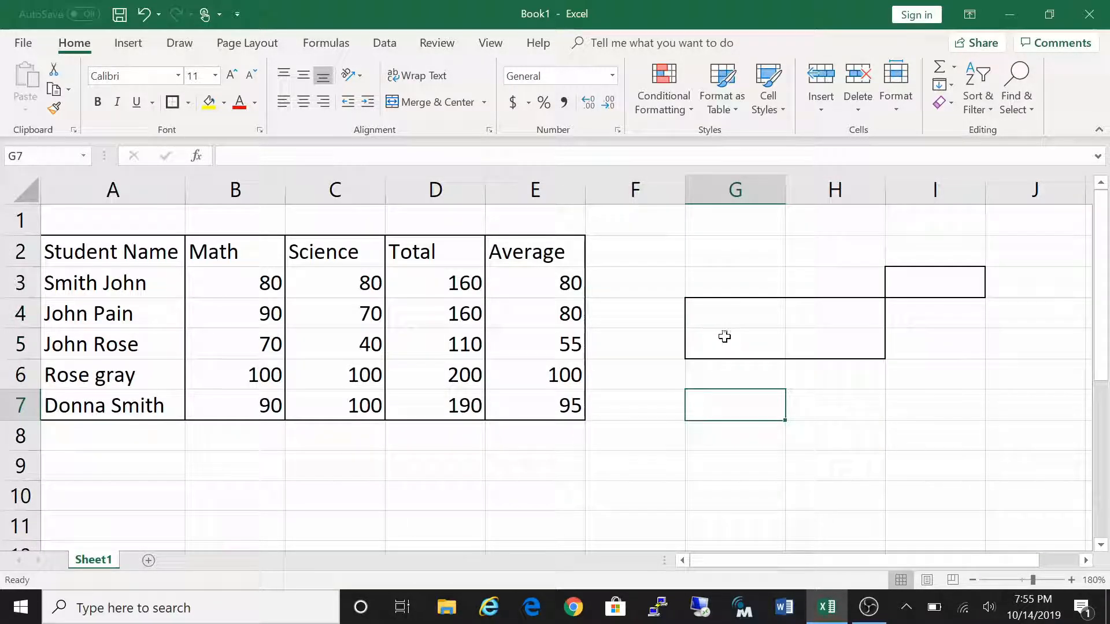
click(723, 312)
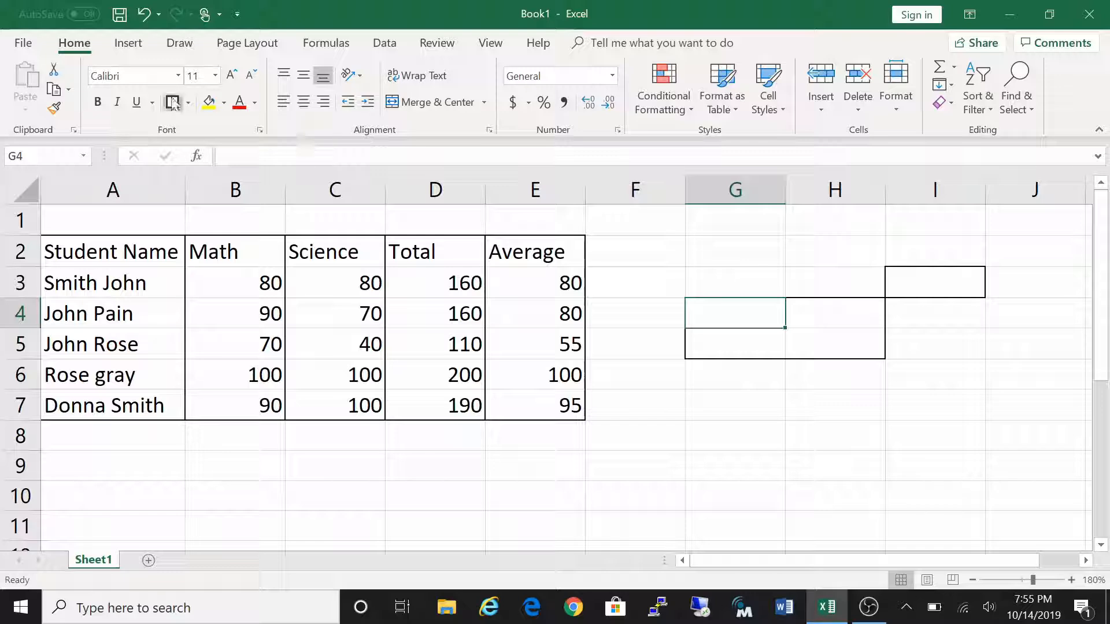
click(727, 406)
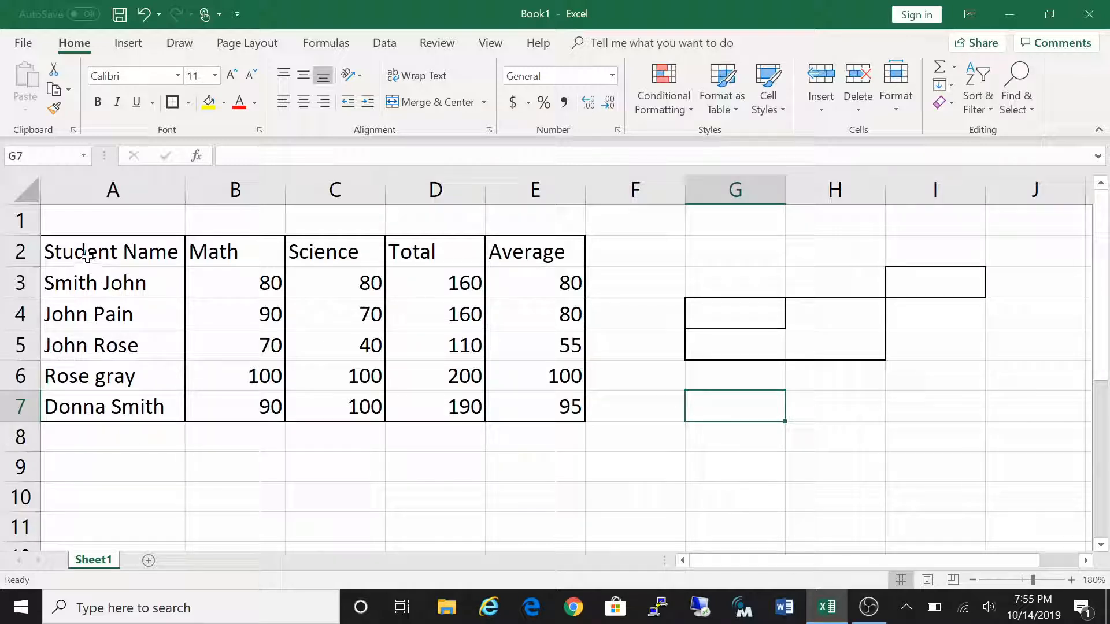
- Outline the header row A2:E2 with Thick Outside Borders and set its font size to 16
drag(90, 252, 518, 250)
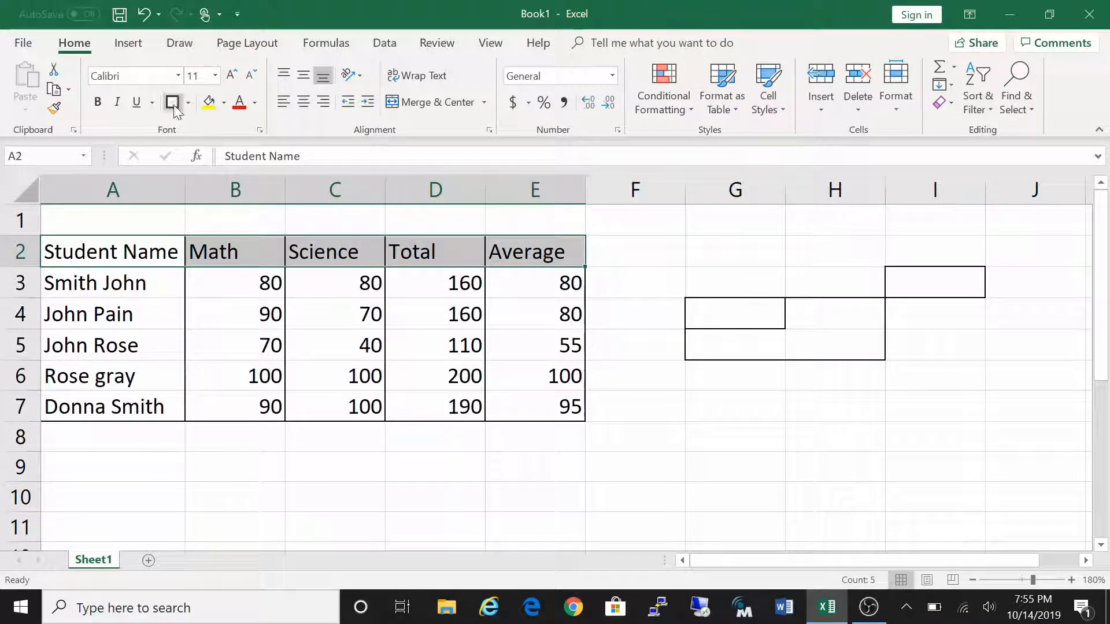
click(699, 420)
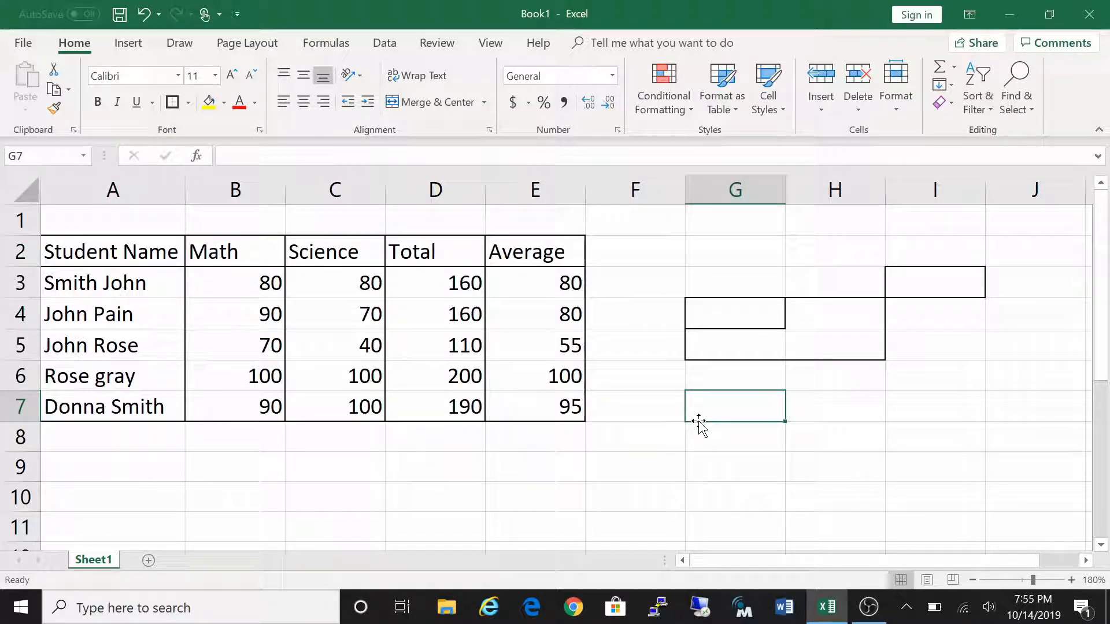
drag(95, 254, 511, 252)
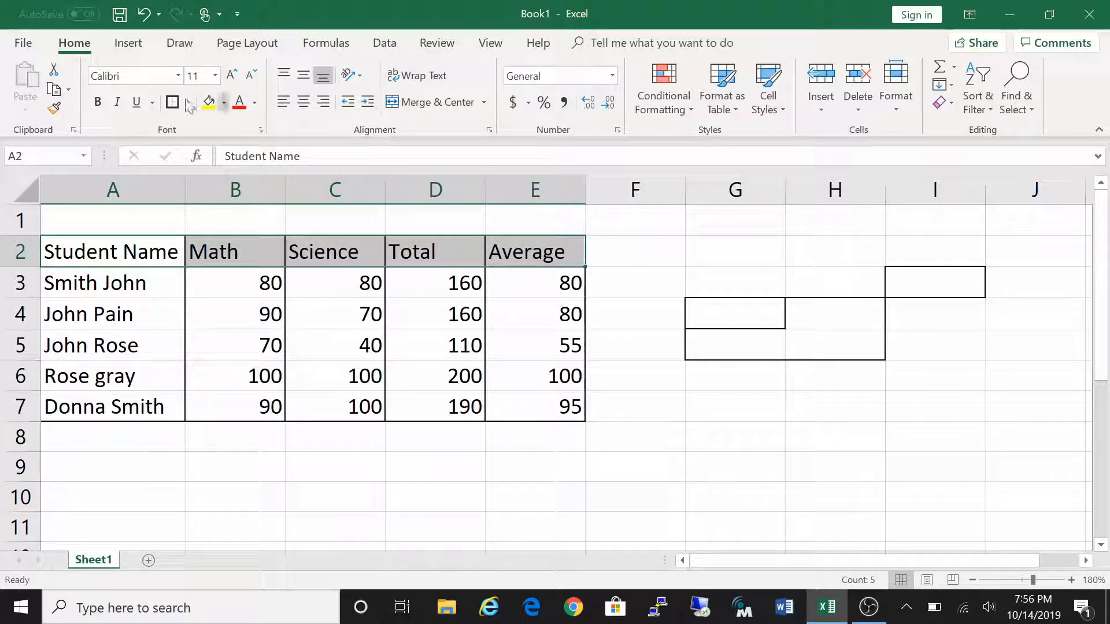
click(215, 75)
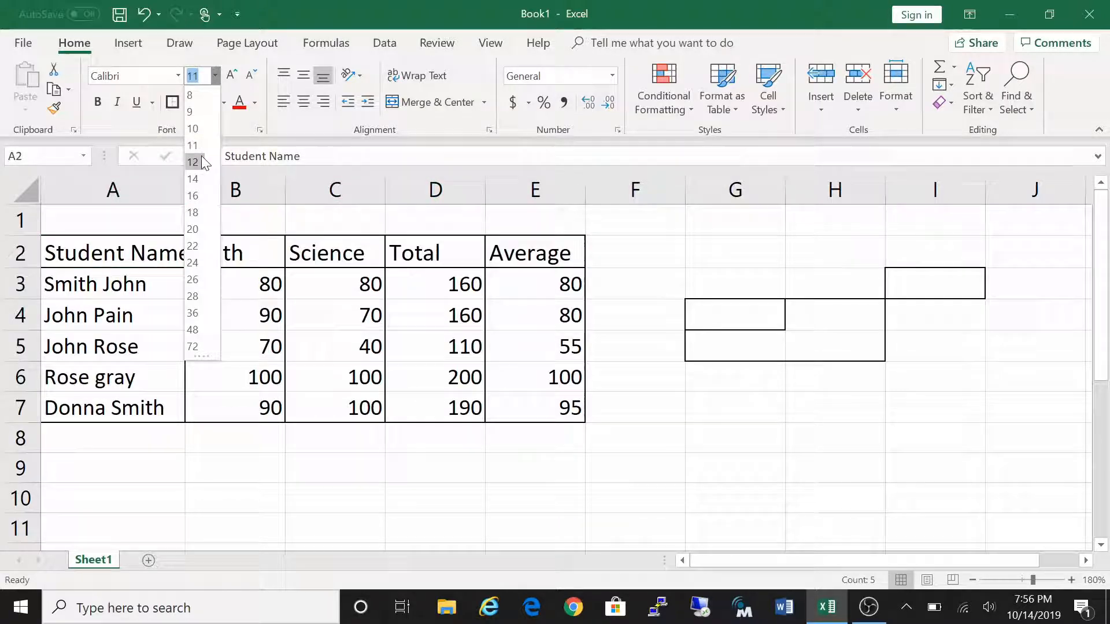
click(196, 196)
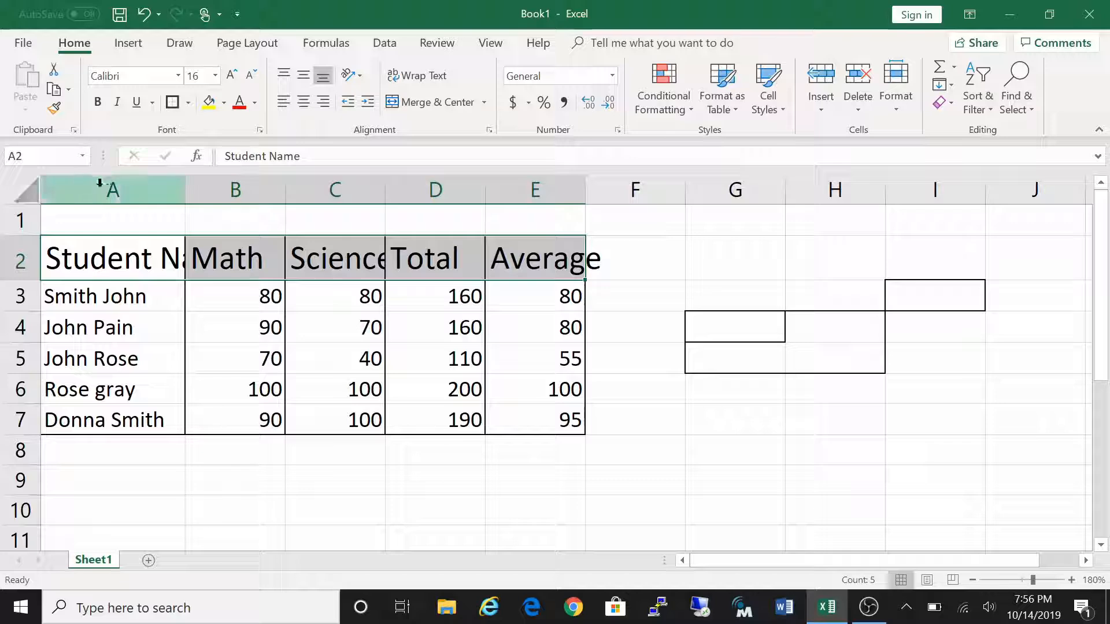
- Select the entire sheet and autofit all column widths to their contents
click(27, 192)
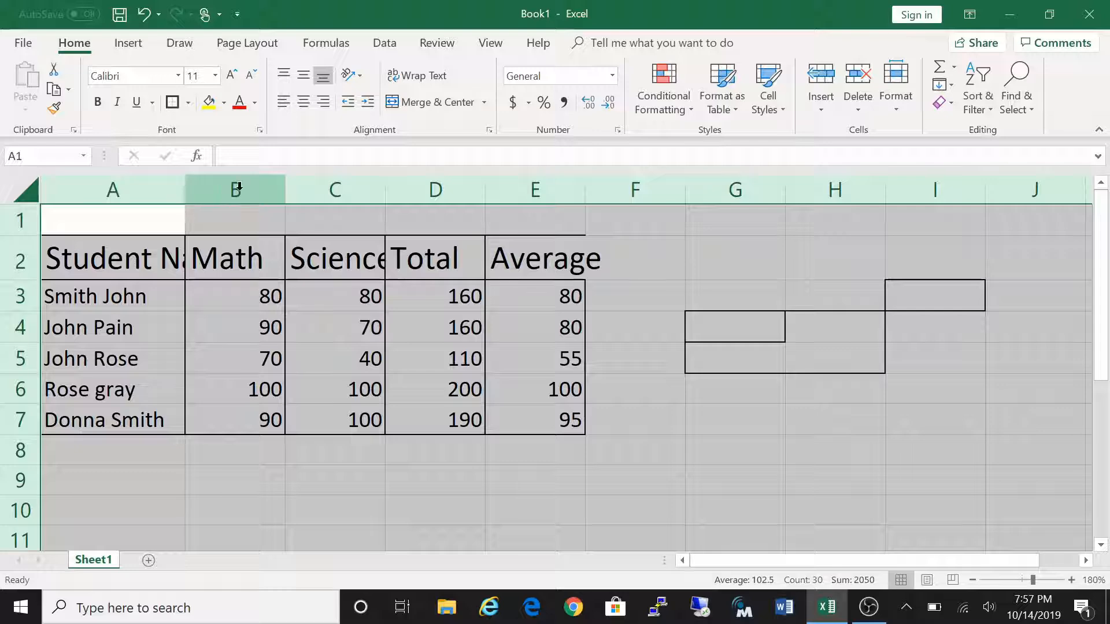
double_click(185, 200)
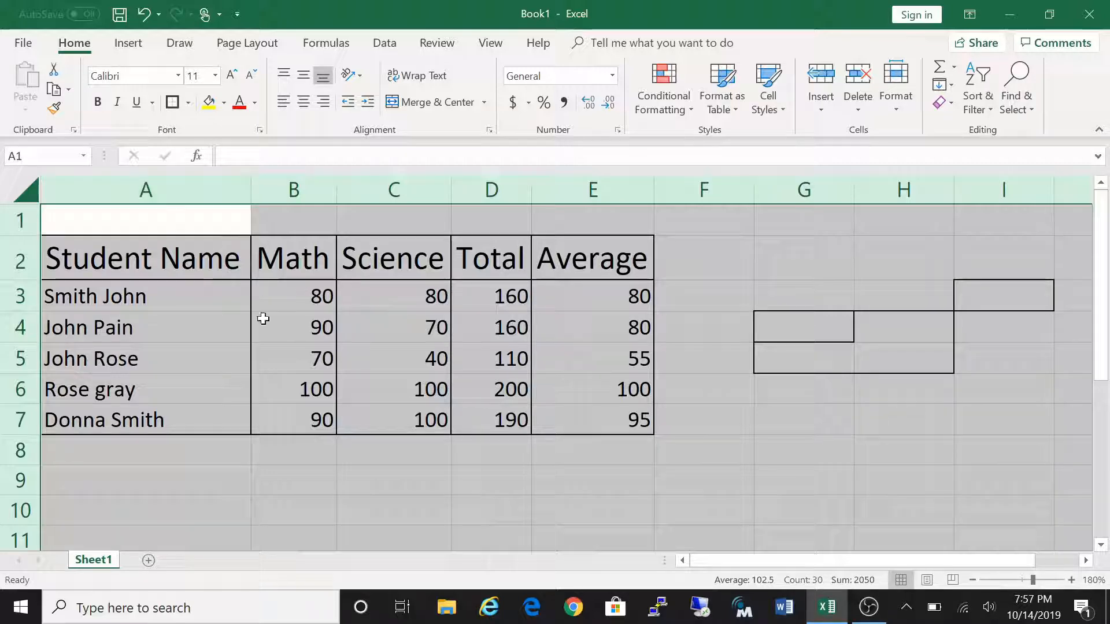